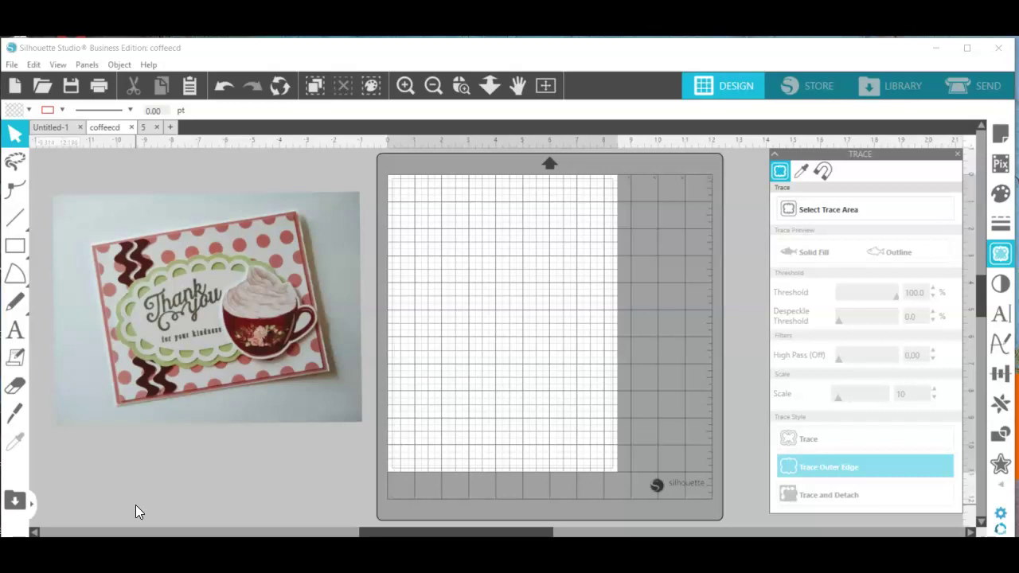
Merge the coffee cup image file into the current project.
click(172, 502)
click(12, 64)
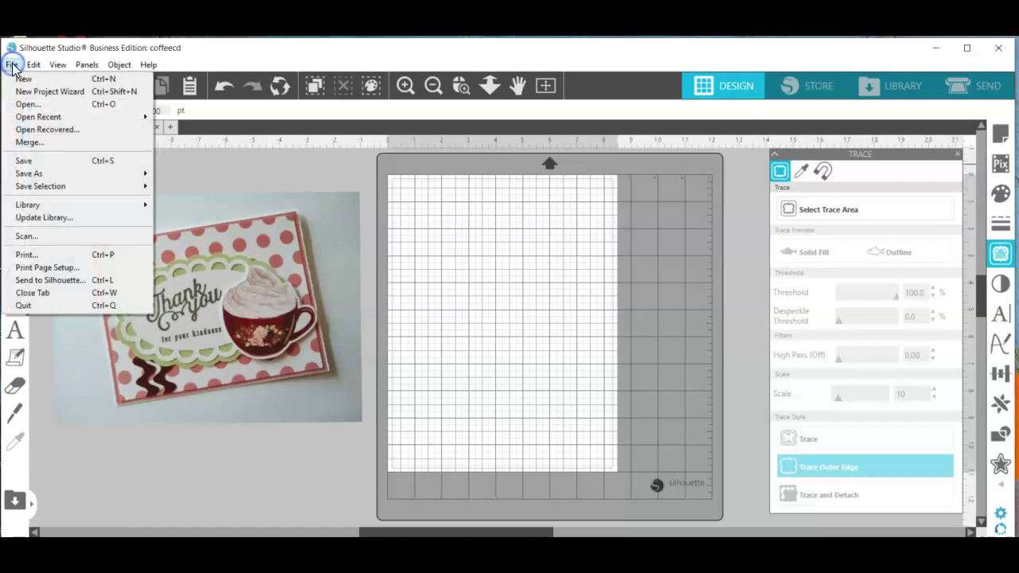
click(34, 143)
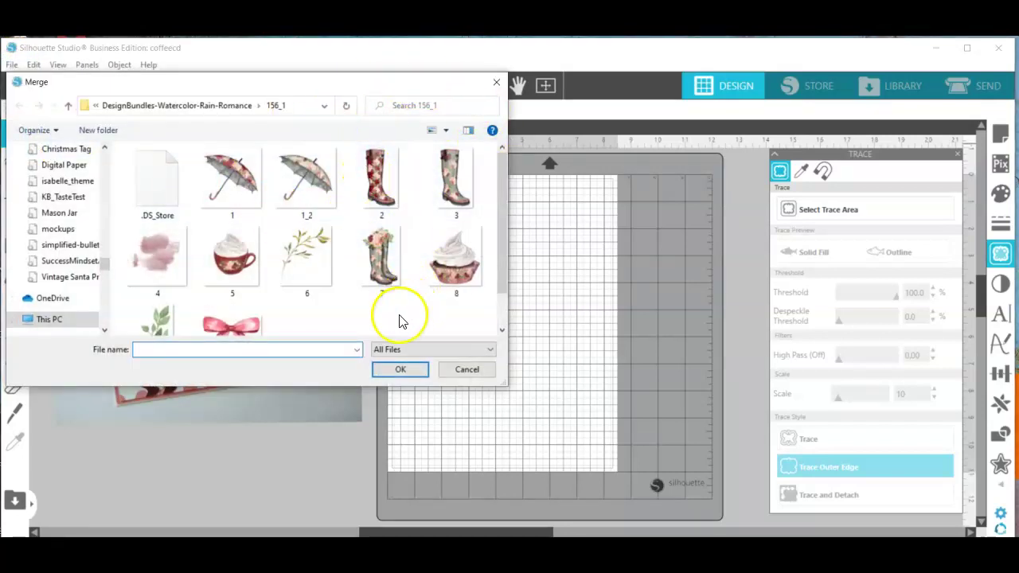
click(235, 257)
click(380, 370)
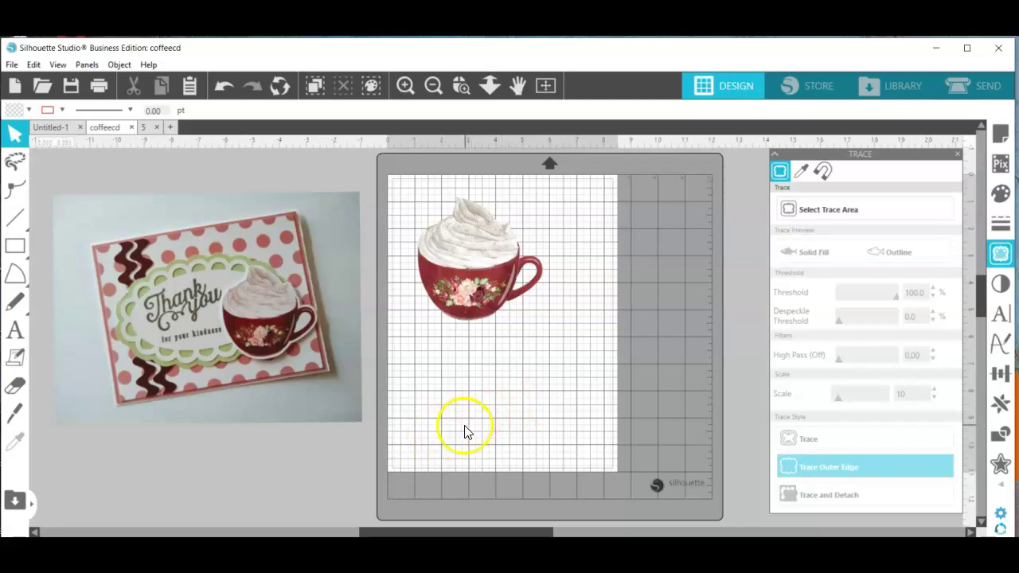
Move the cup toward the mat centre and set it to Cut in the Send screen.
drag(495, 279, 508, 331)
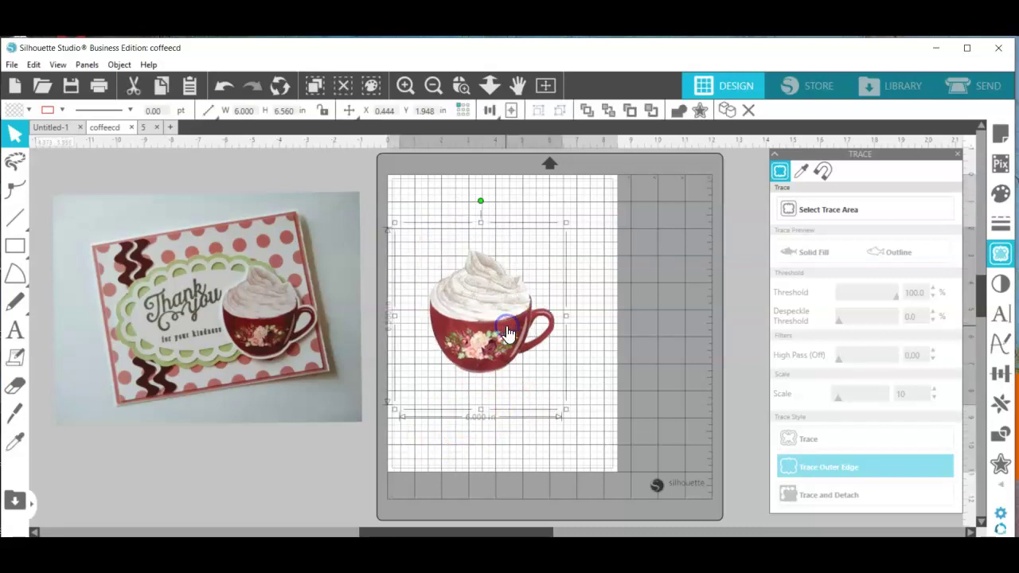
click(999, 87)
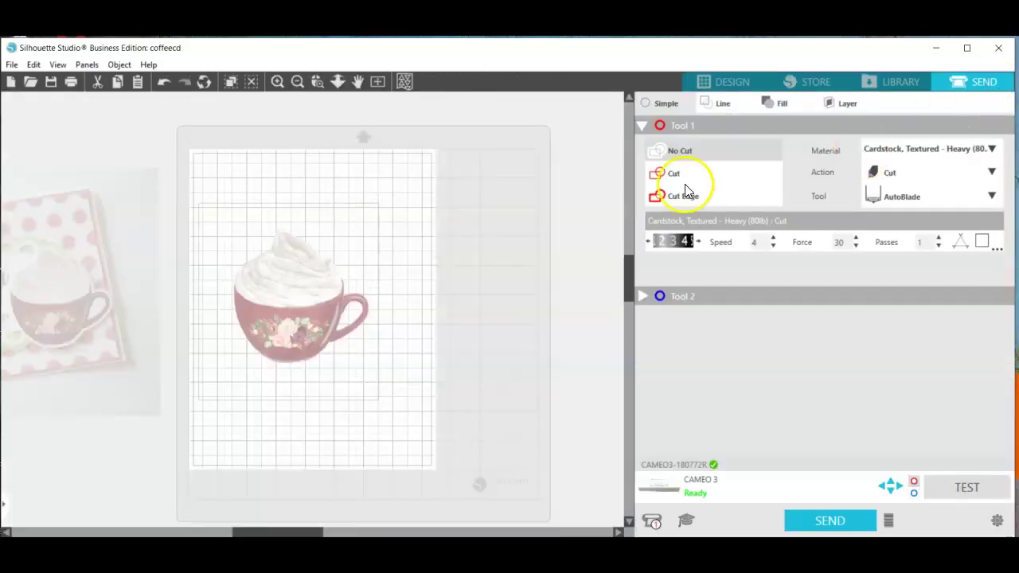
click(678, 175)
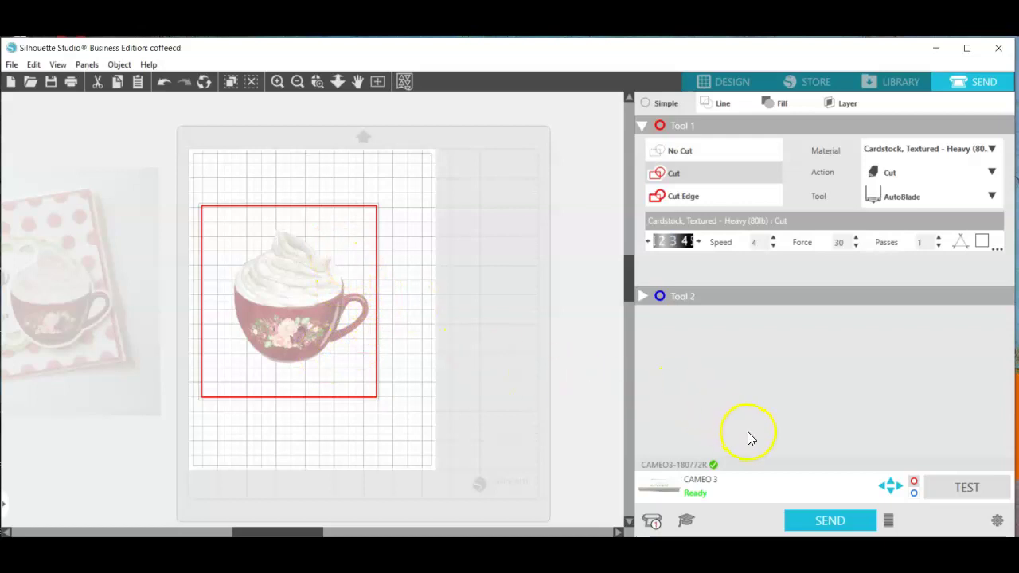
Nudge the 6.000 × 6.560 in cup image slightly right and reselect it with the Select tool.
click(732, 83)
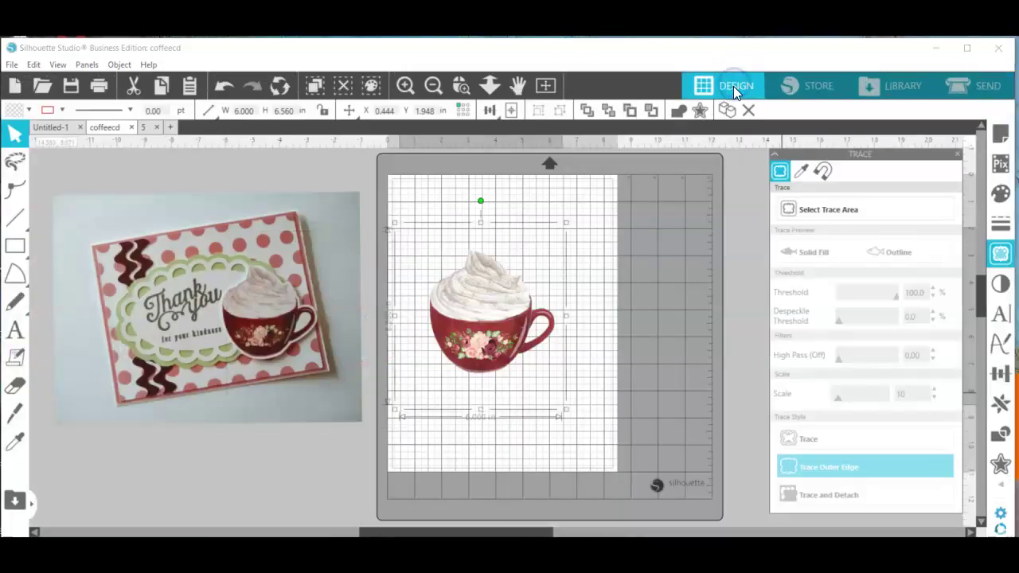
double_click(510, 331)
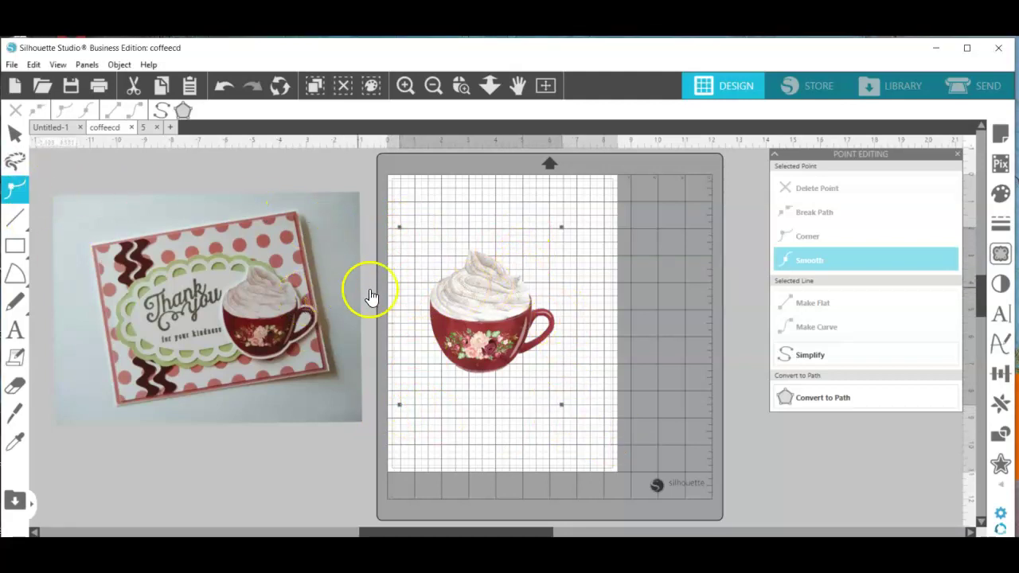
click(476, 314)
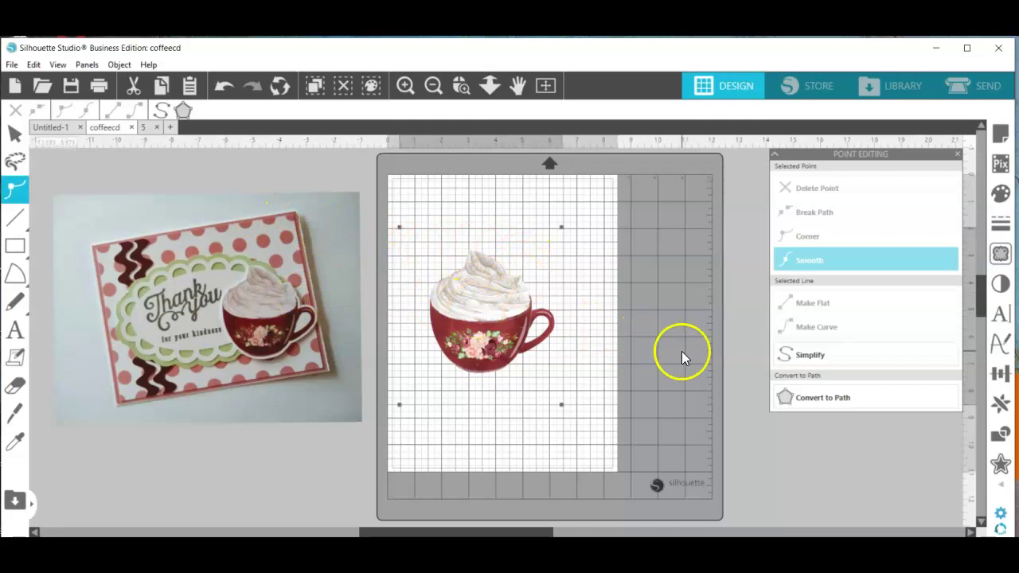
drag(473, 322, 489, 323)
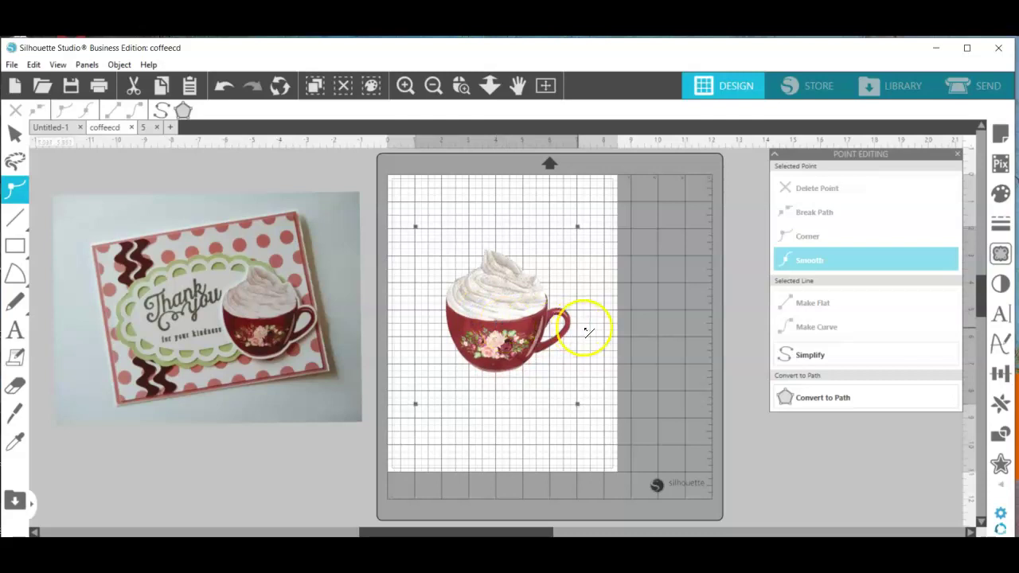
click(239, 450)
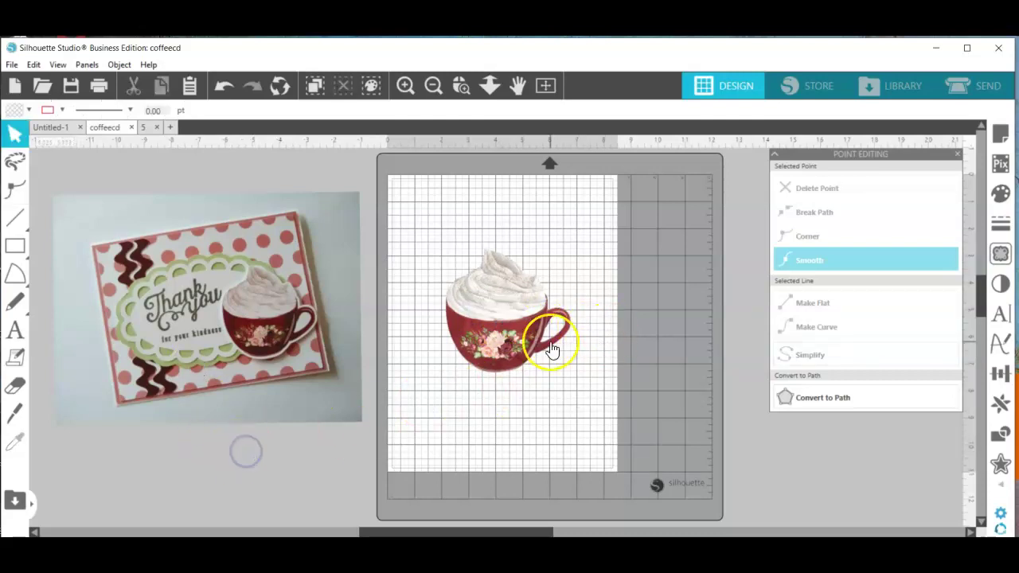
click(495, 328)
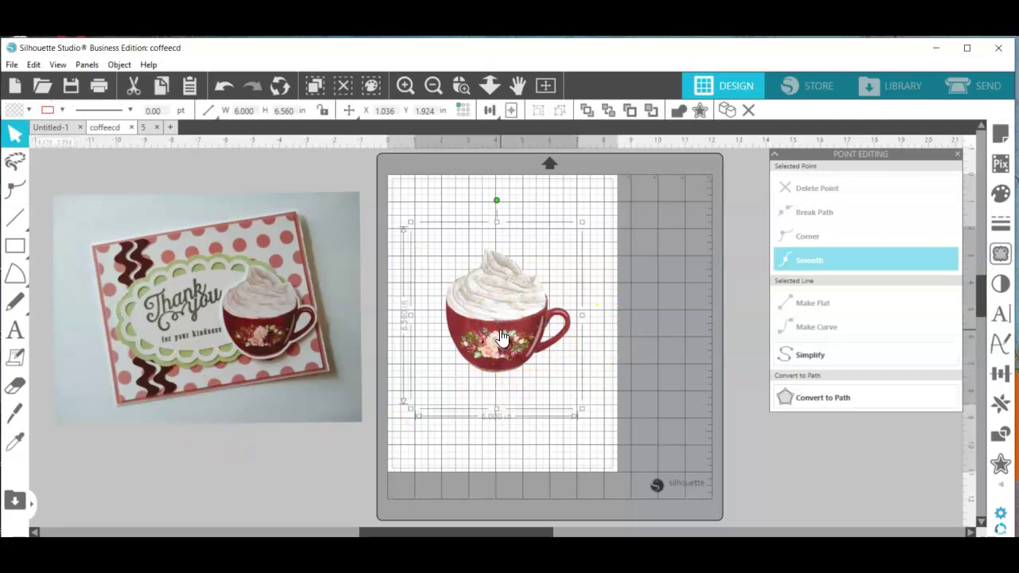
click(460, 355)
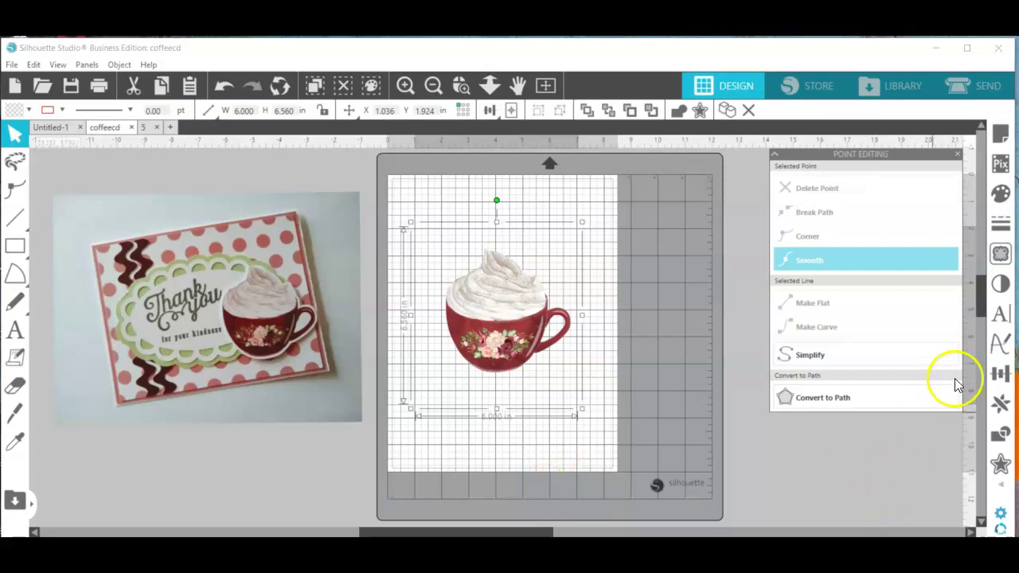
Draw a trace area around the whole cup and raise the trace threshold to 100%.
click(1001, 254)
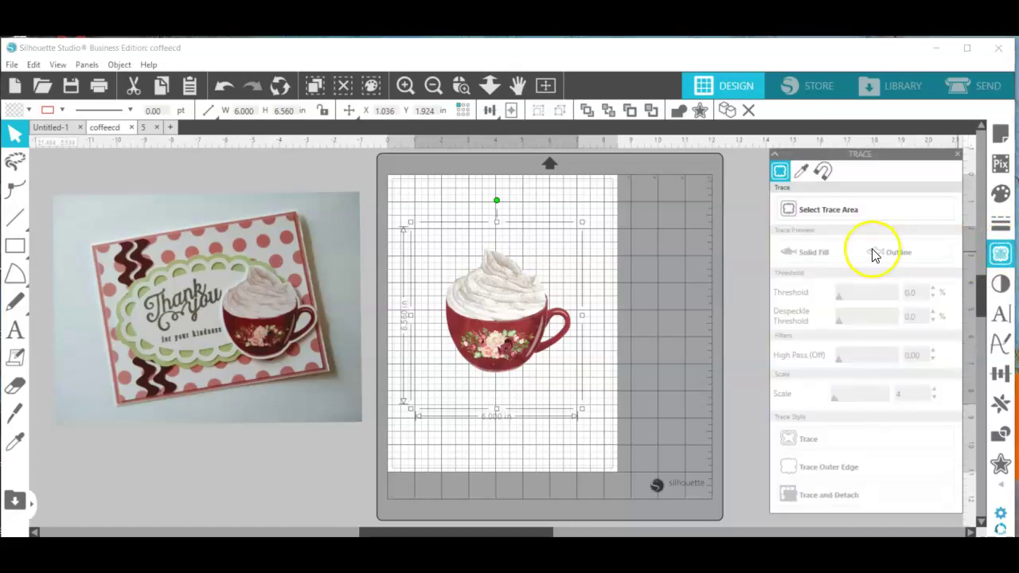
click(878, 215)
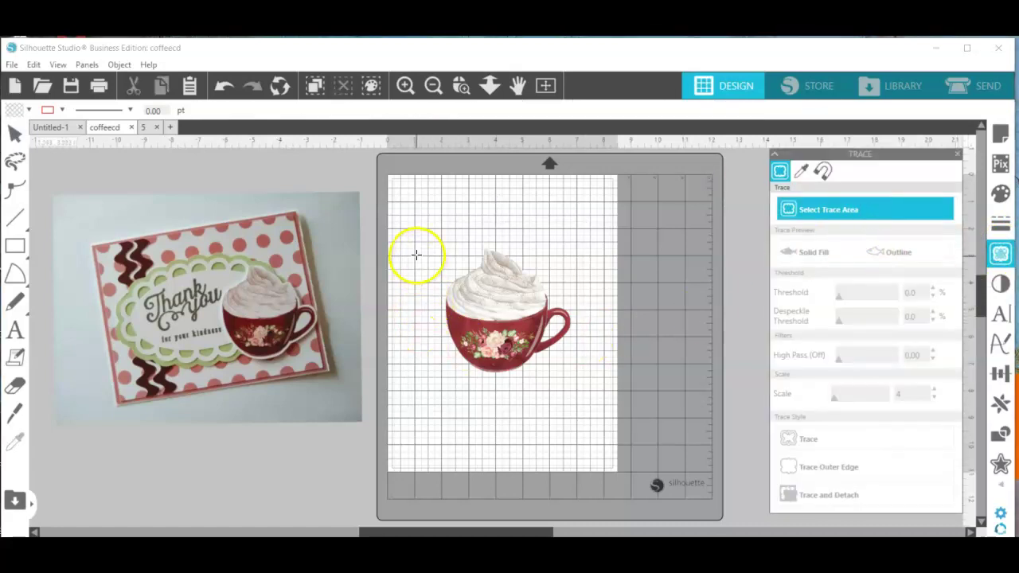
click(517, 269)
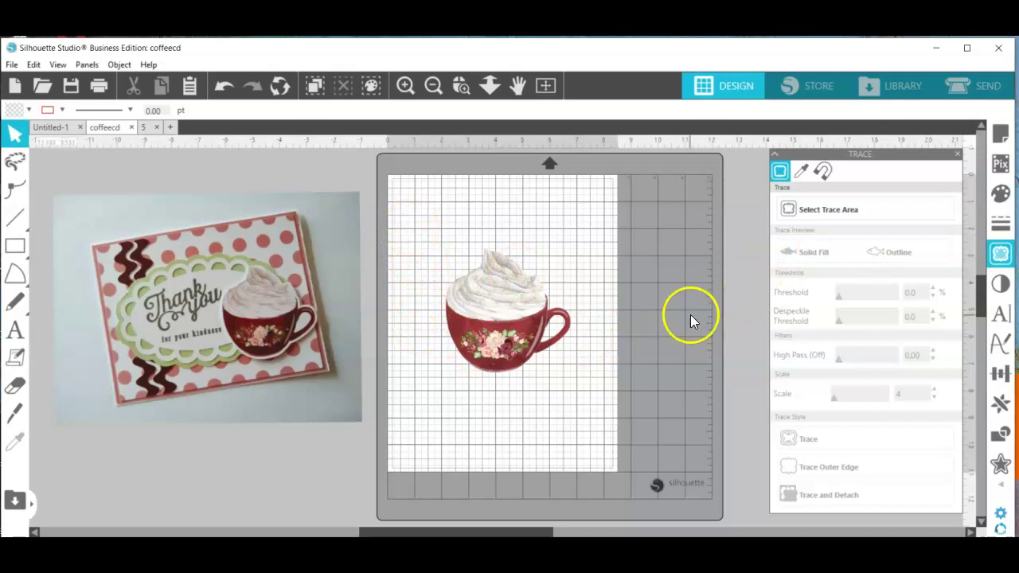
click(802, 207)
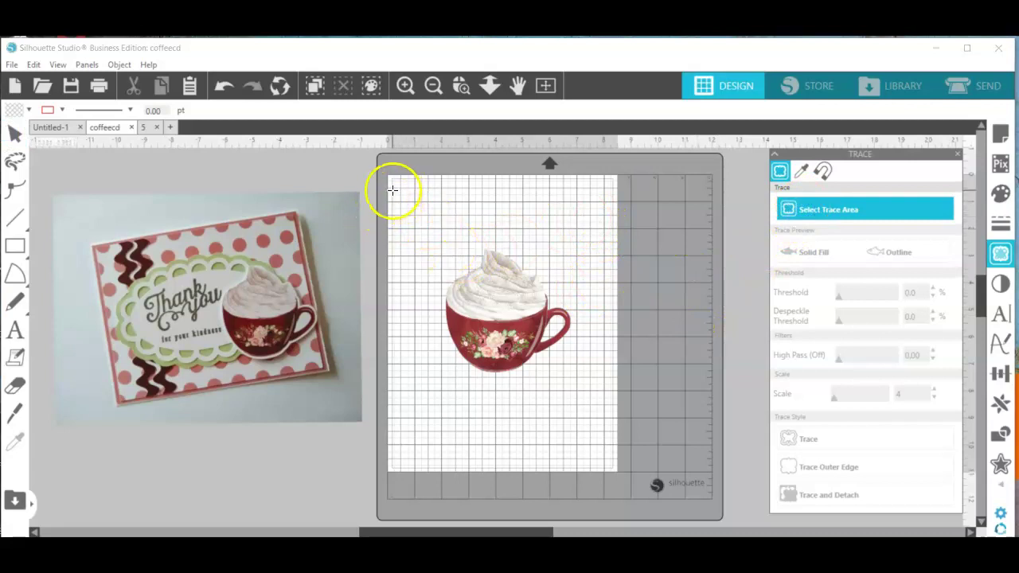
mouse_move(390, 200)
mouse_down()
mouse_move(448, 346)
mouse_move(599, 430)
mouse_up()
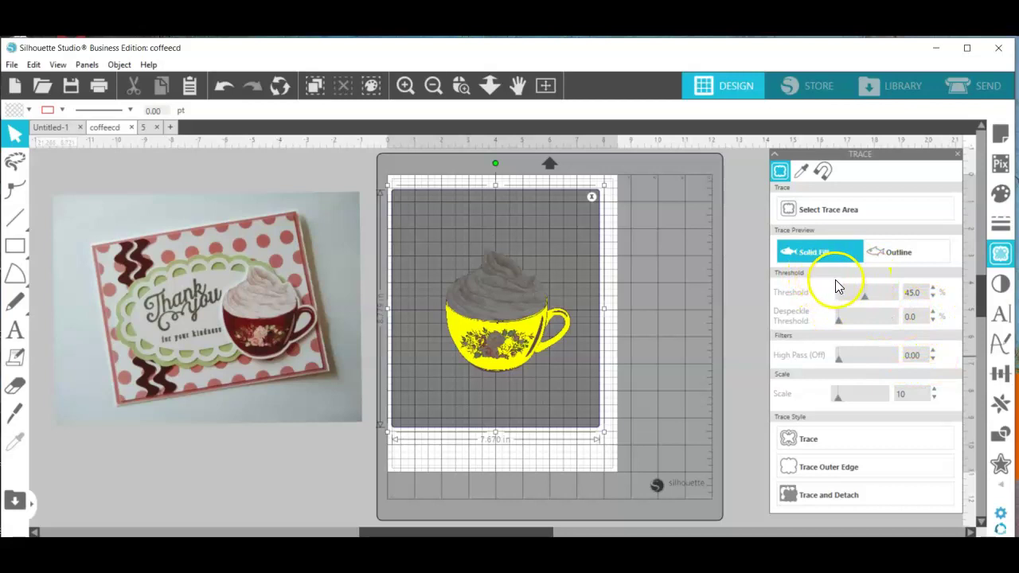
drag(865, 297, 904, 293)
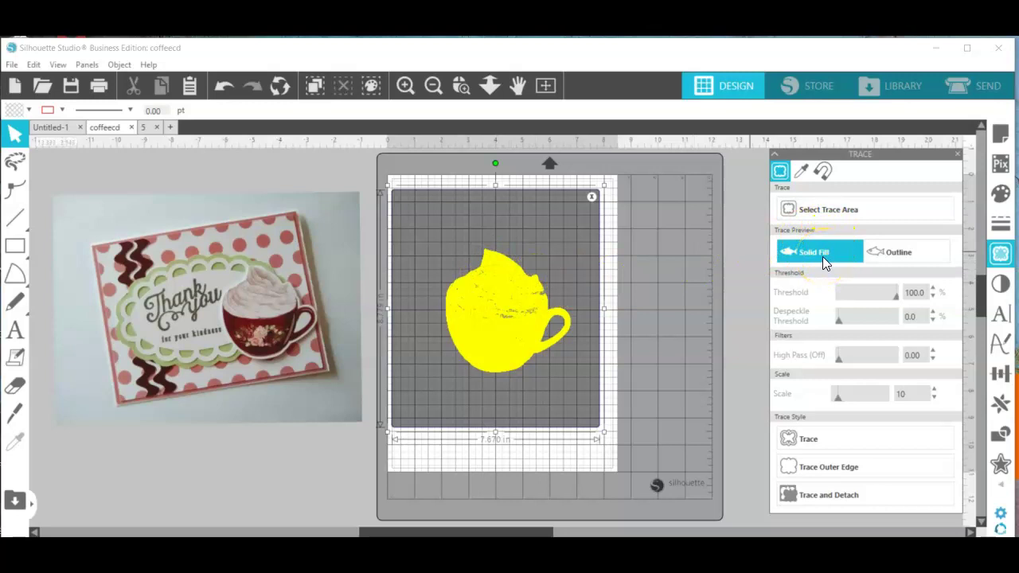
Trace the cup's outer edge, move the image off it, and select the 4.624 × 4.586 in trace line.
click(793, 468)
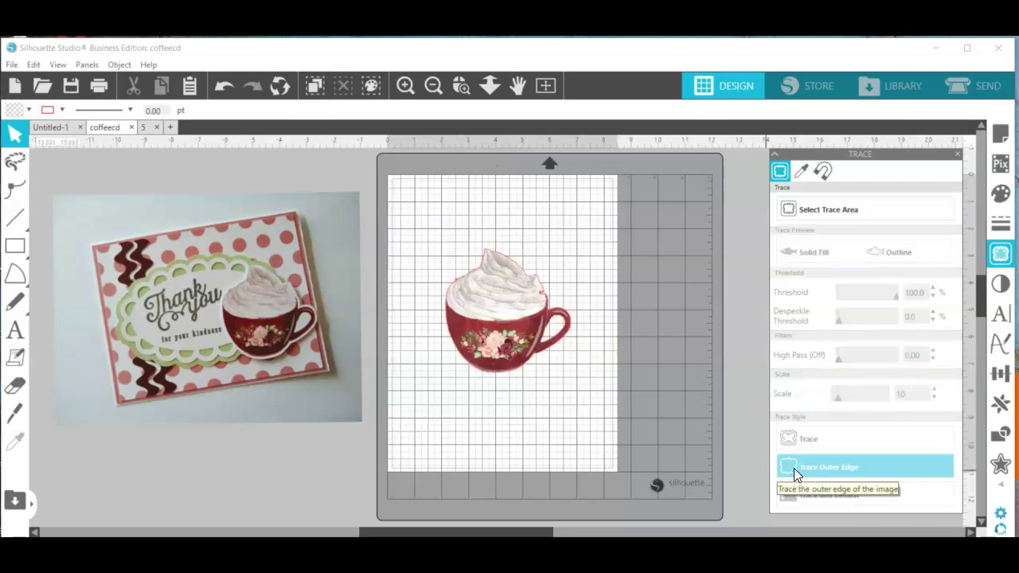
drag(494, 319, 460, 342)
click(164, 512)
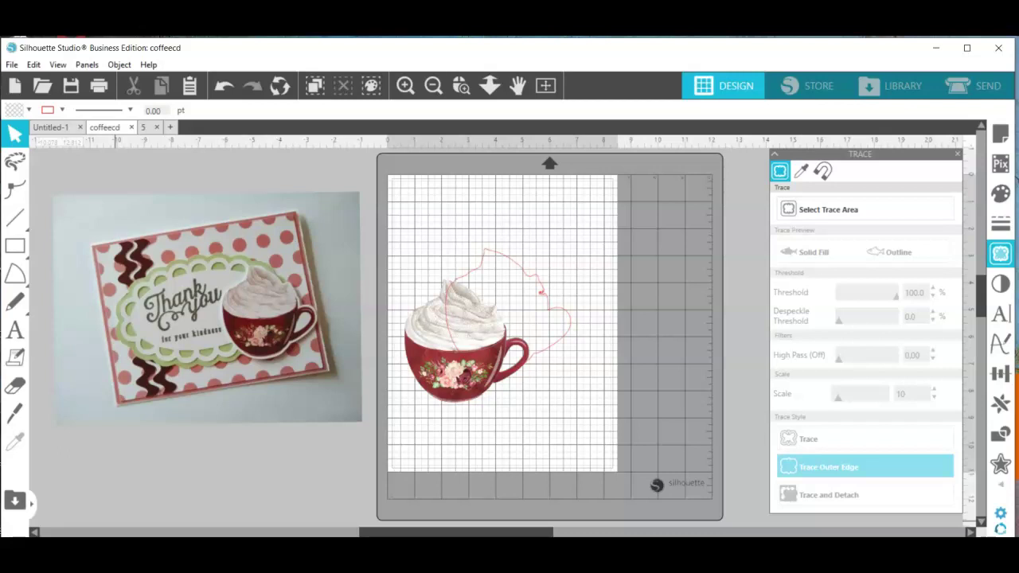
click(489, 85)
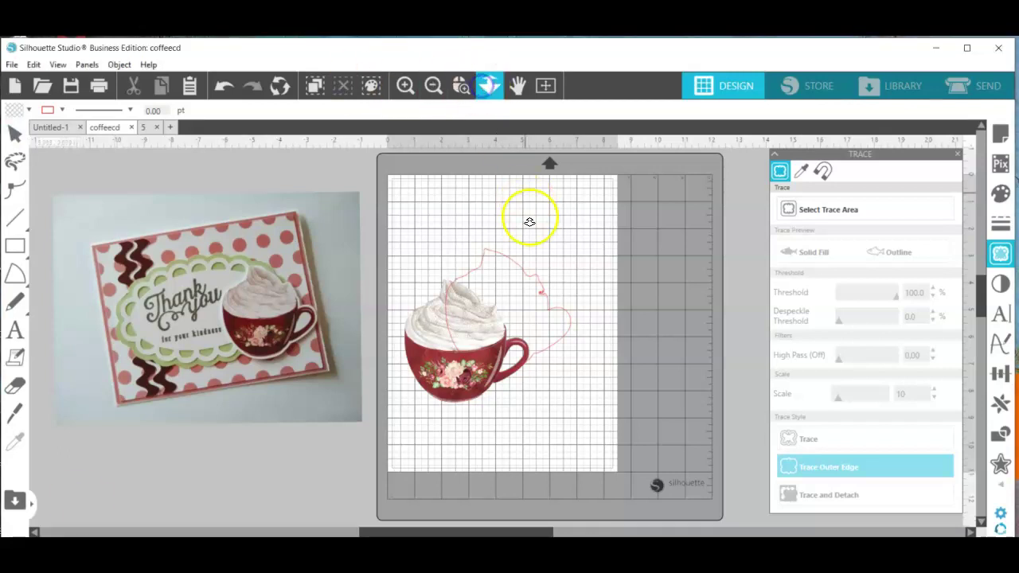
drag(569, 239, 642, 412)
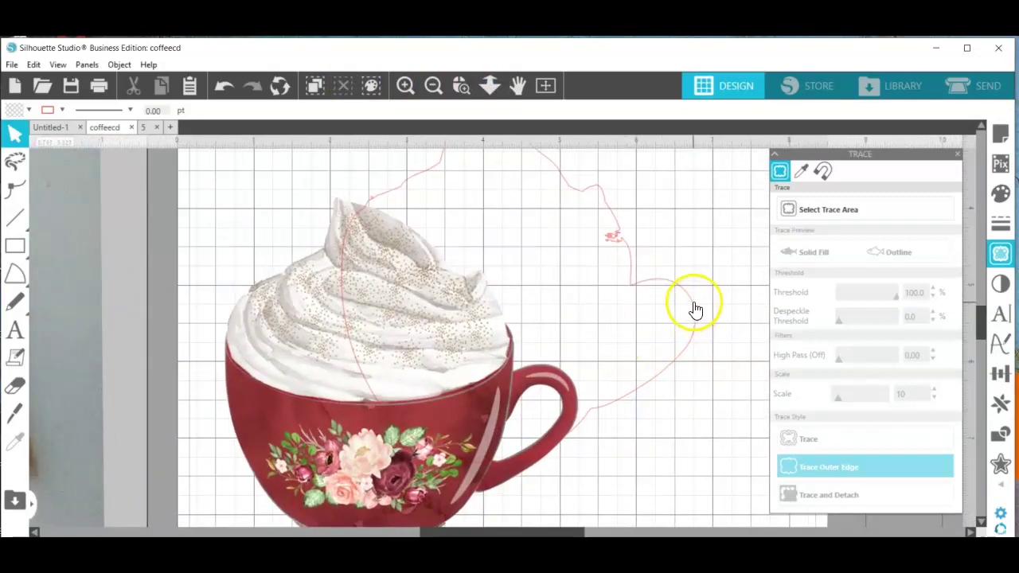
scroll(700, 241, up, 1)
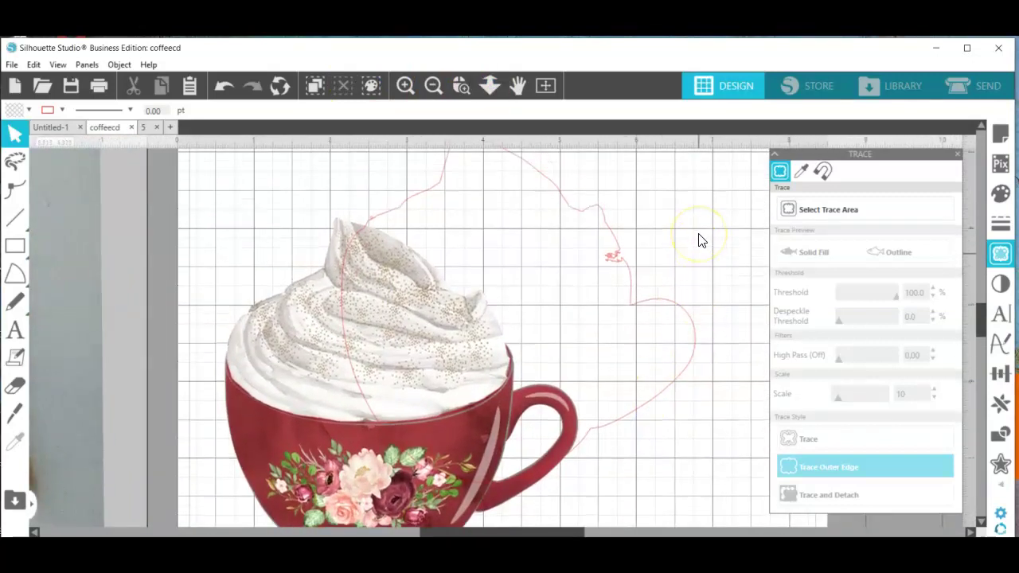
click(686, 319)
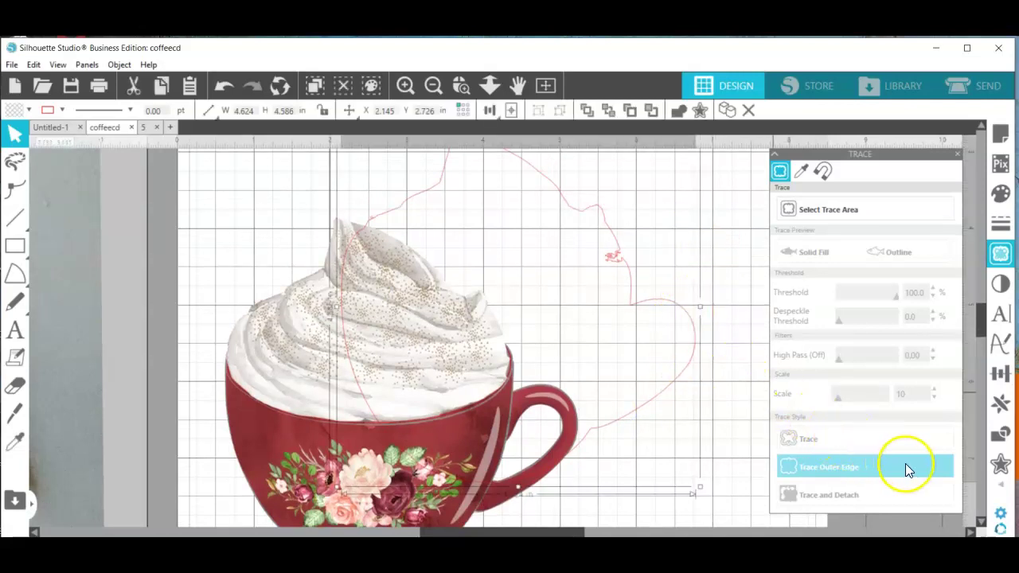
Add an offset around the cup trace and lower its distance to 0.035 in.
click(1001, 470)
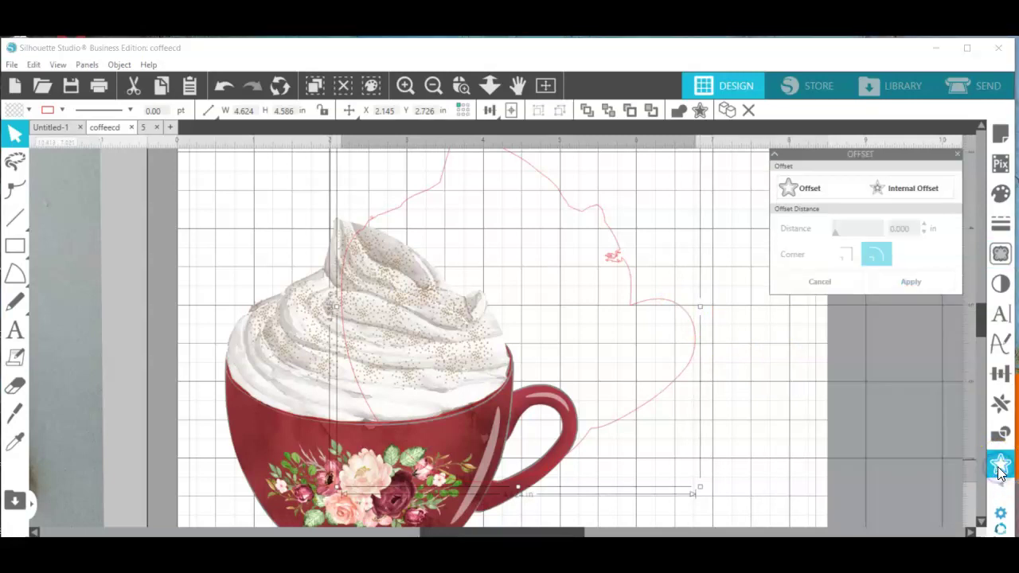
click(846, 274)
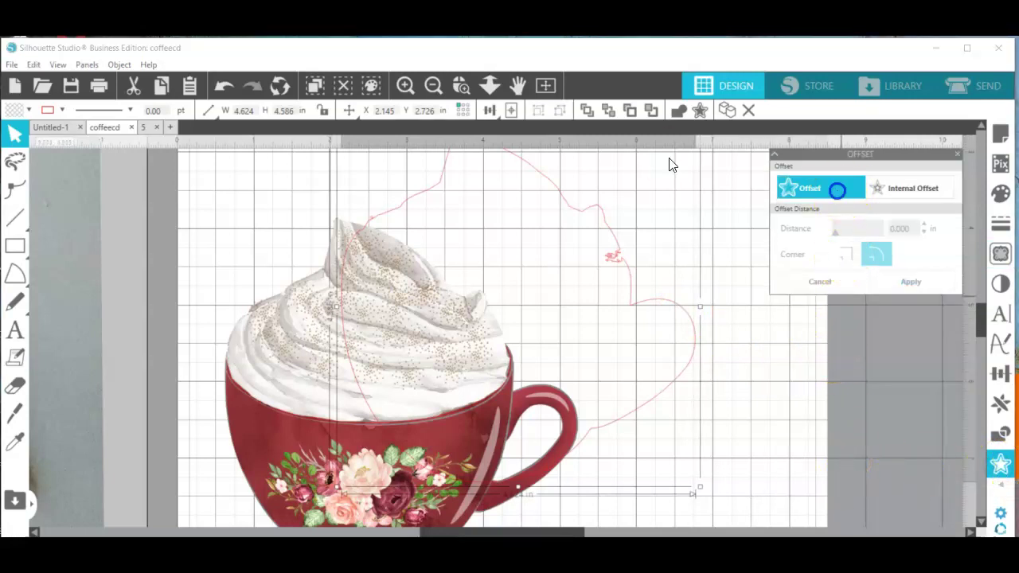
click(838, 191)
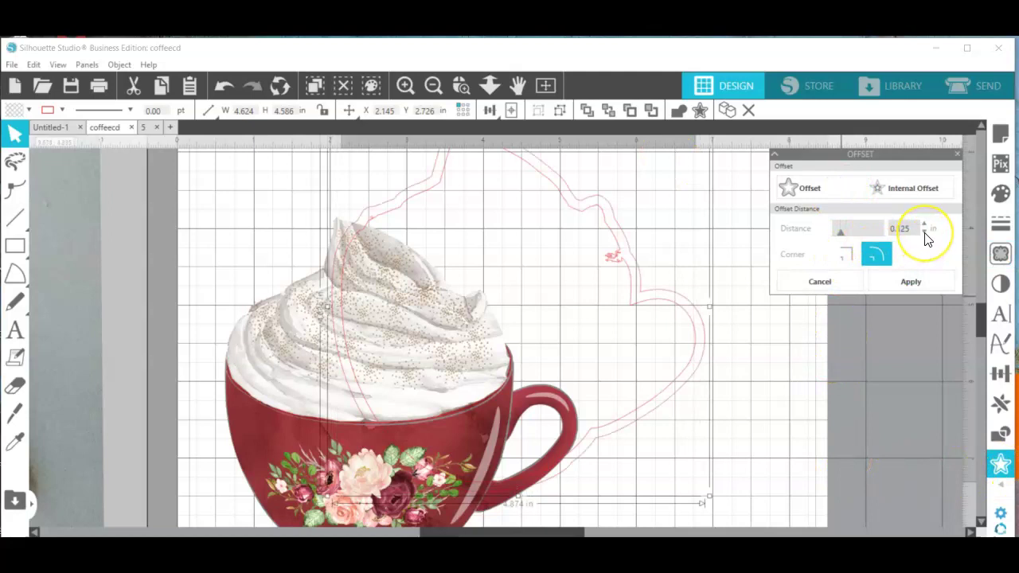
key(ctrl+1)
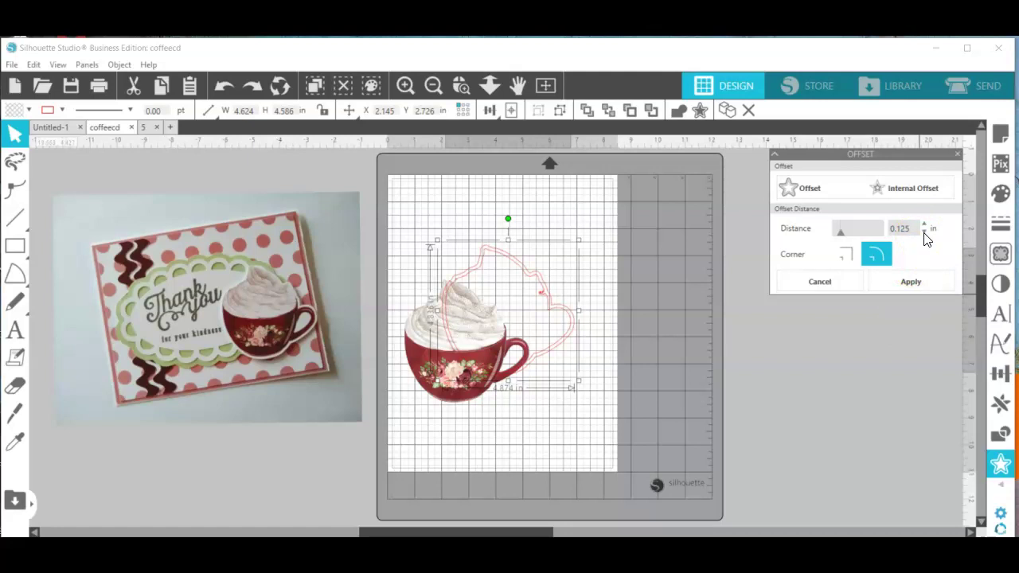
click(924, 232)
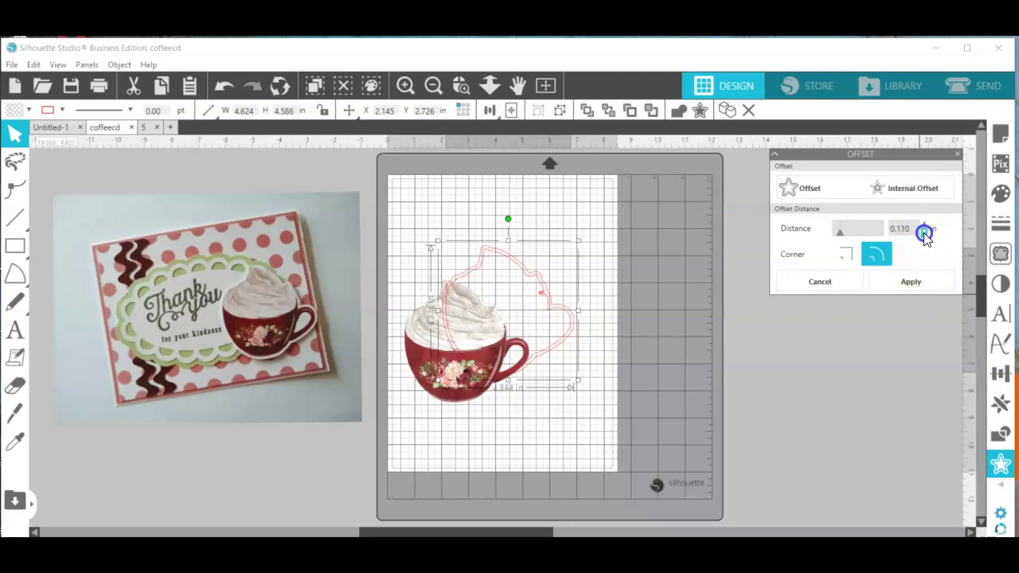
click(925, 233)
click(925, 233)
click(925, 233)
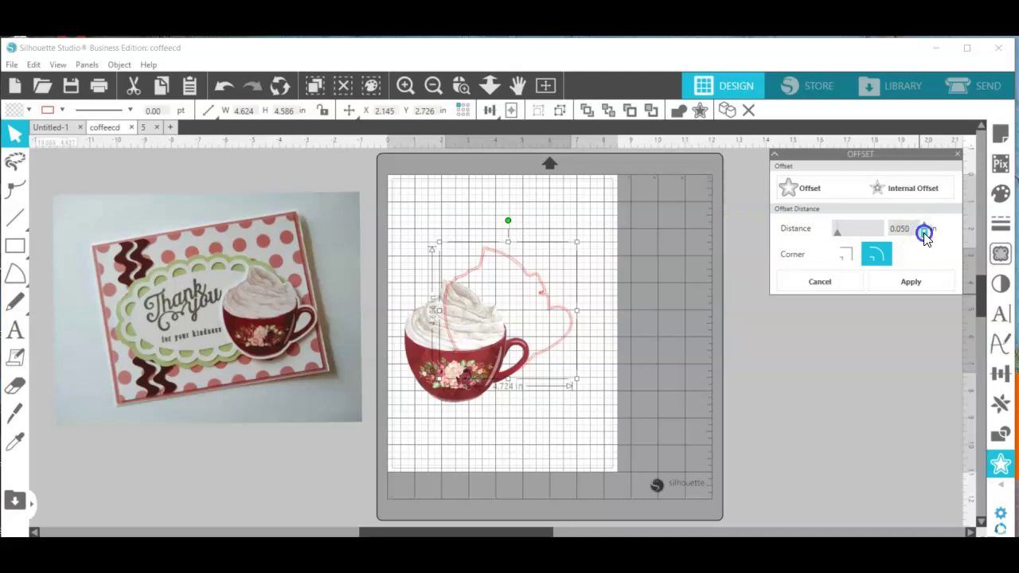
click(924, 233)
click(924, 233)
click(925, 232)
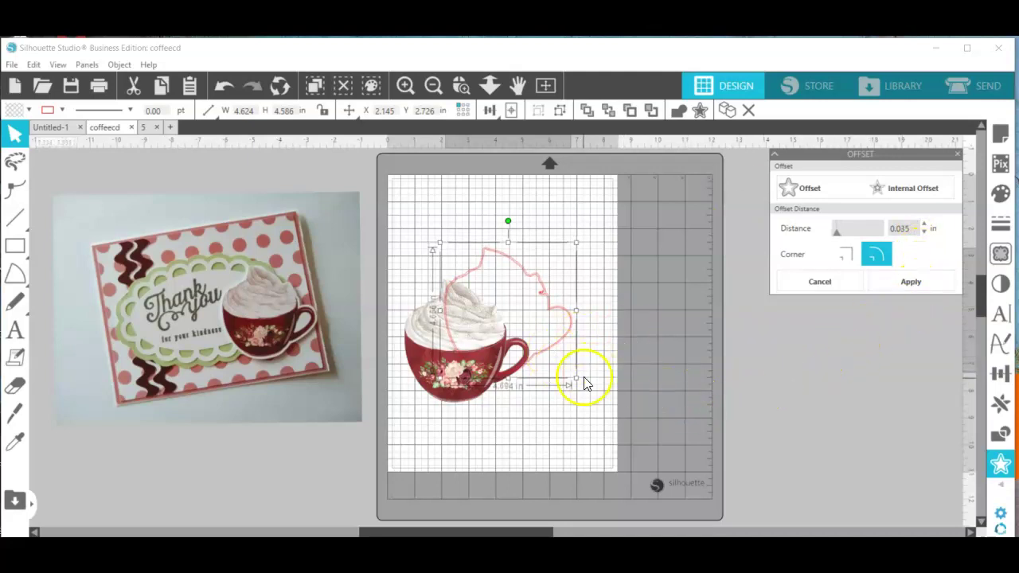
Drag the extra cup outline aside and delete it.
scroll(501, 296, up, 1)
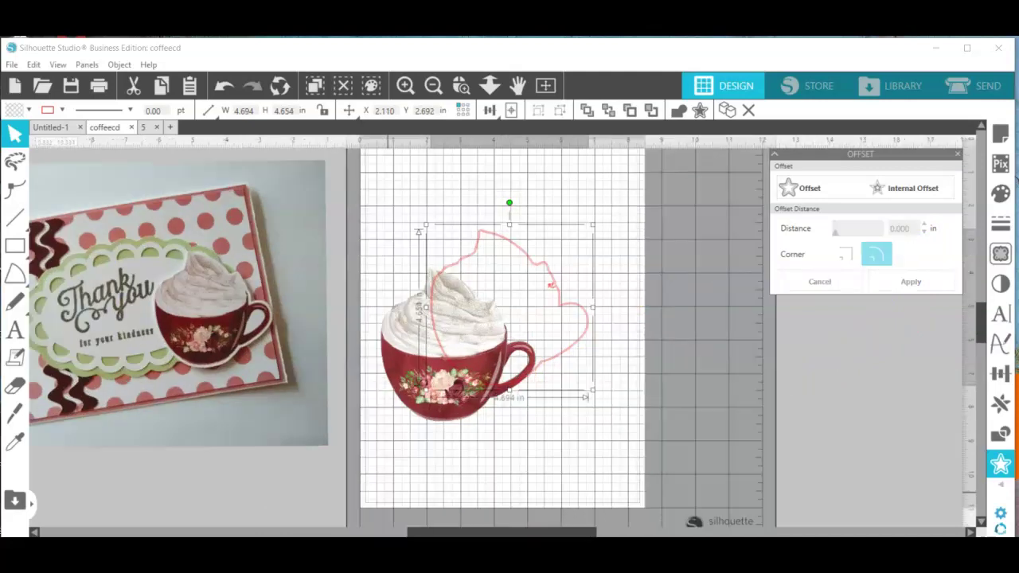
click(490, 85)
drag(617, 223, 754, 339)
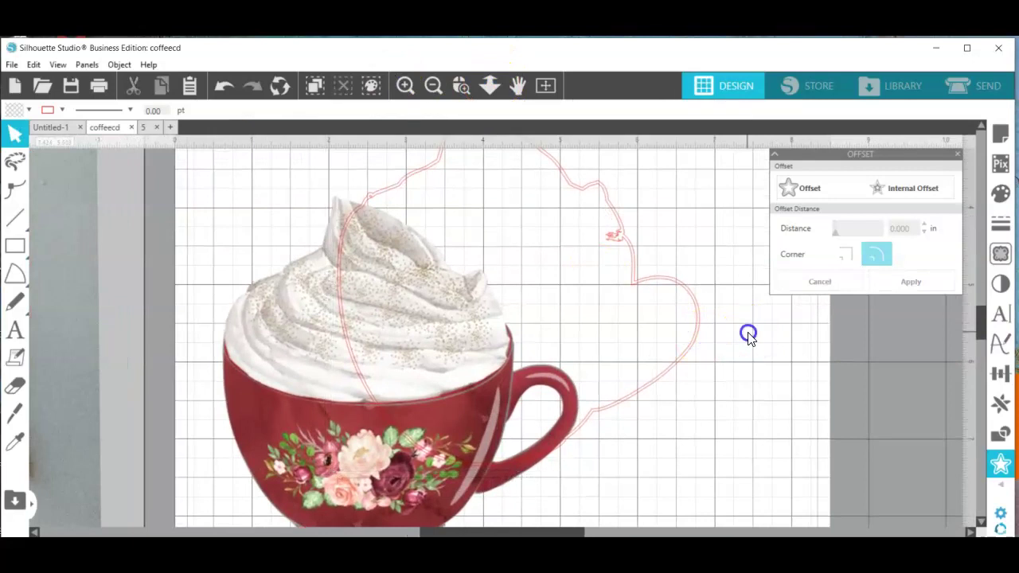
click(614, 244)
drag(613, 243, 260, 220)
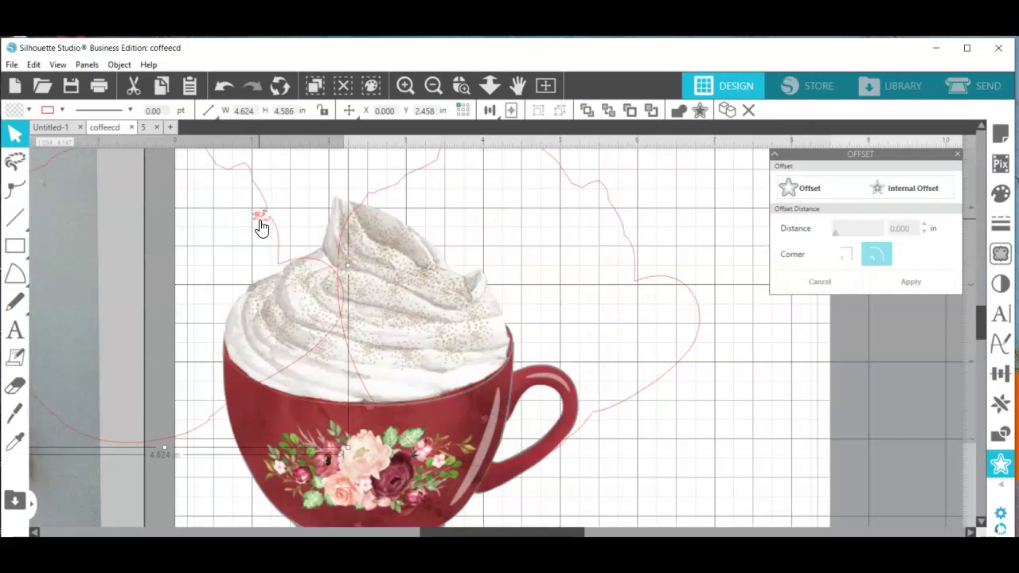
key(Delete)
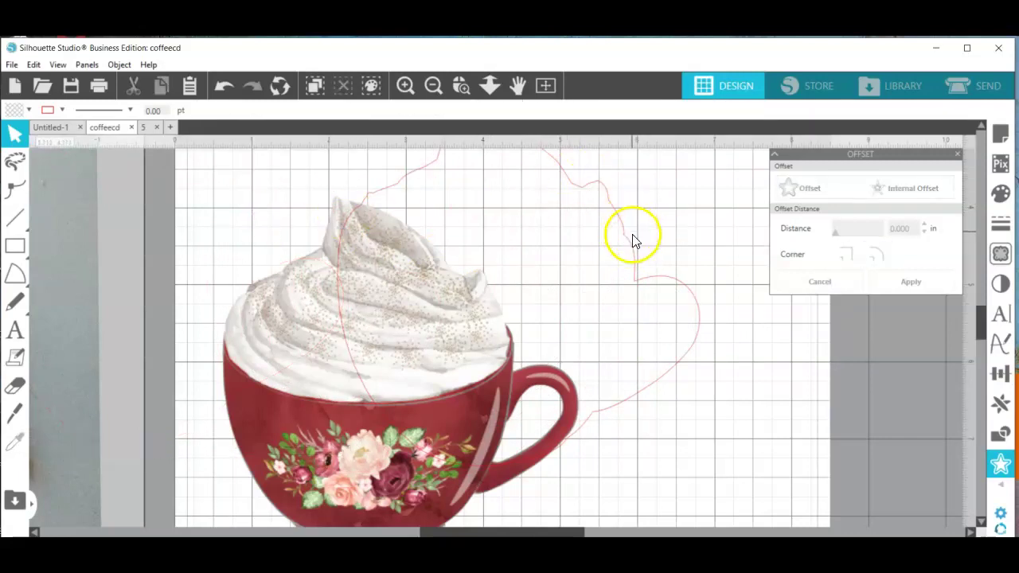
Place the cup image onto its offset outline and preview the cut line before returning to Design.
drag(468, 370, 586, 285)
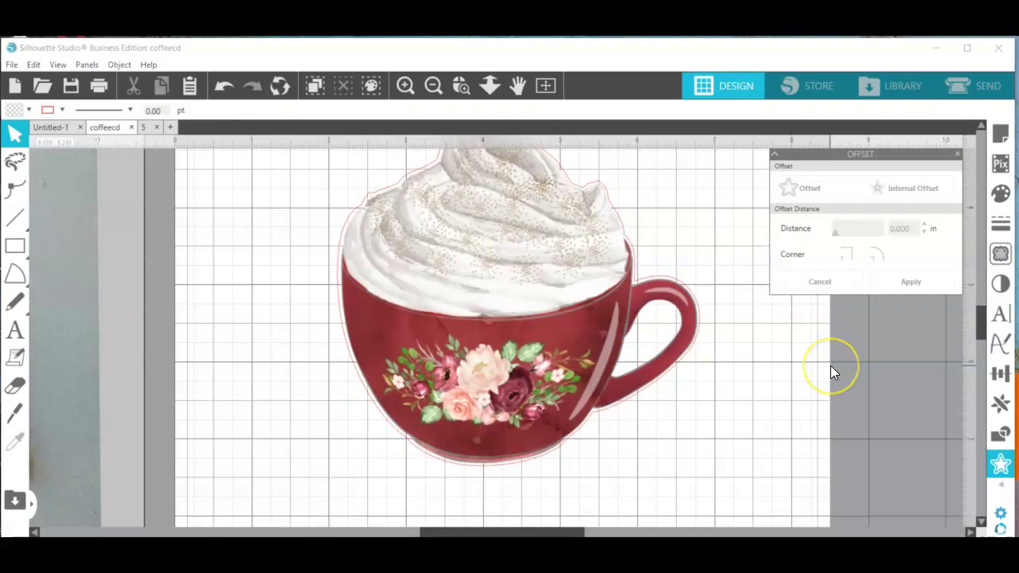
click(987, 86)
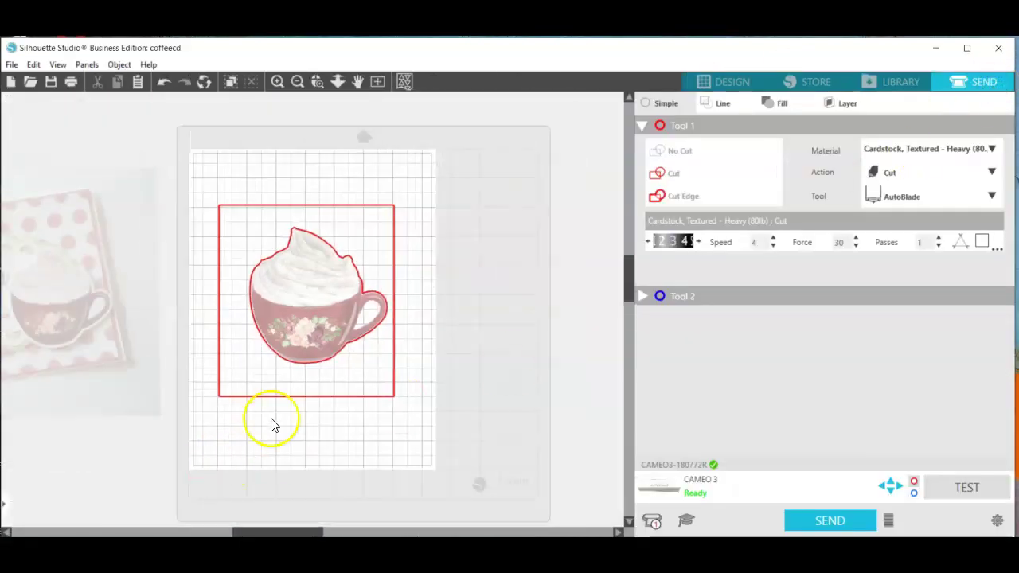
mouse_move(326, 312)
mouse_down()
mouse_move(420, 334)
mouse_move(328, 338)
mouse_move(416, 318)
mouse_move(334, 321)
mouse_move(396, 314)
mouse_move(323, 326)
mouse_up()
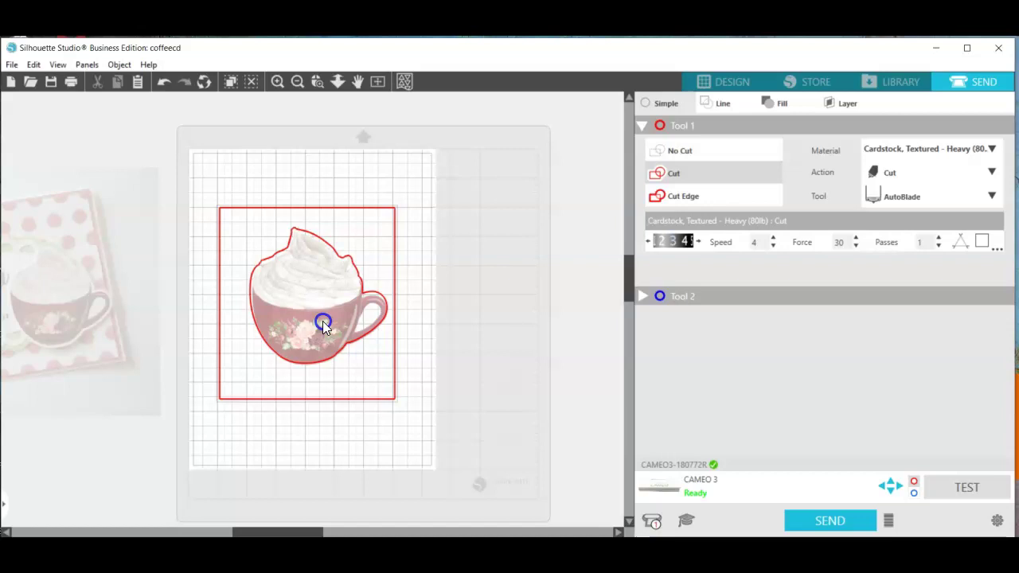
click(746, 85)
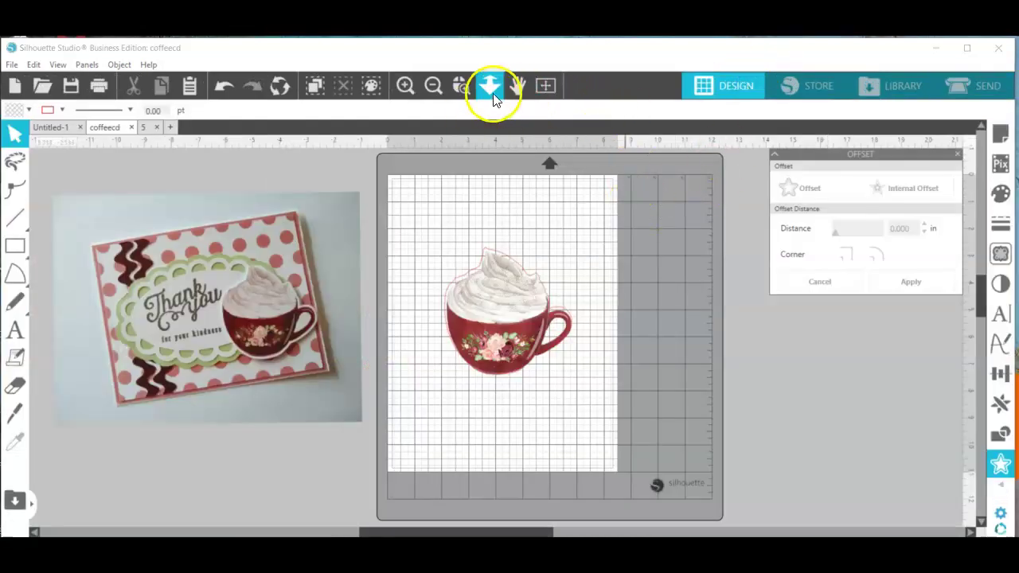
Nudge the cup image to X 1.041, Y 1.917 in, centred within its offset outline.
click(491, 87)
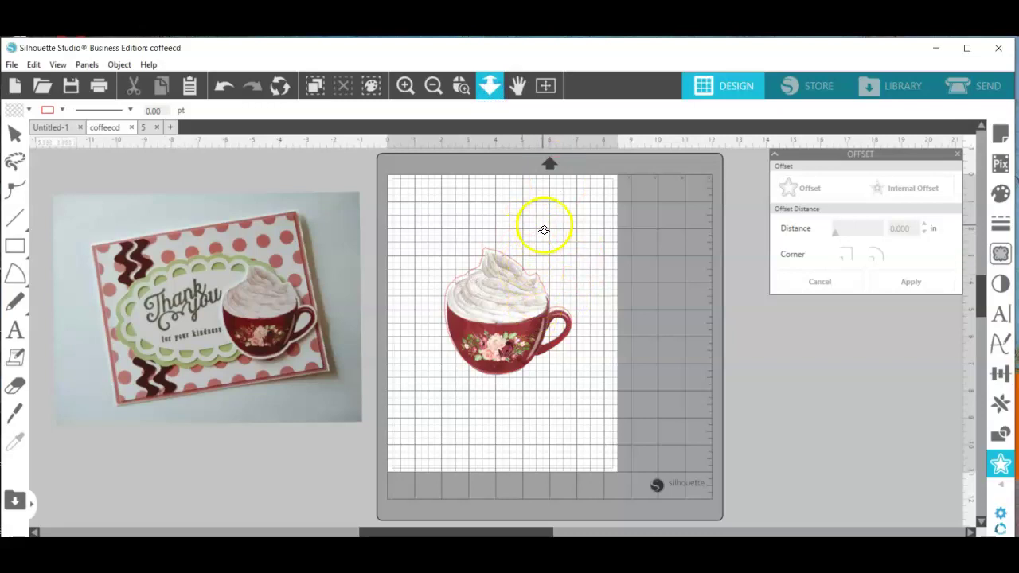
drag(544, 230, 677, 379)
click(570, 377)
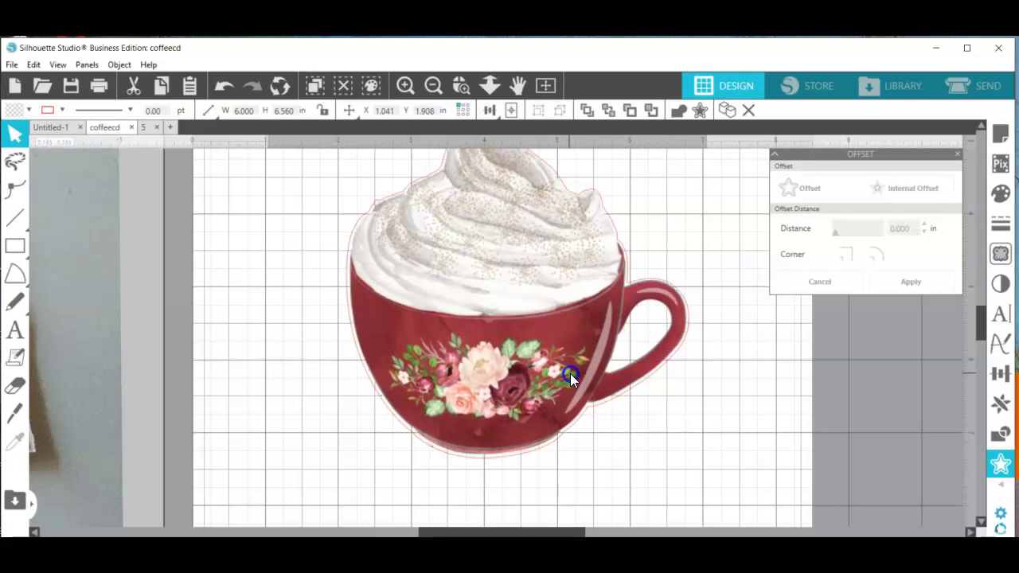
drag(570, 373, 570, 375)
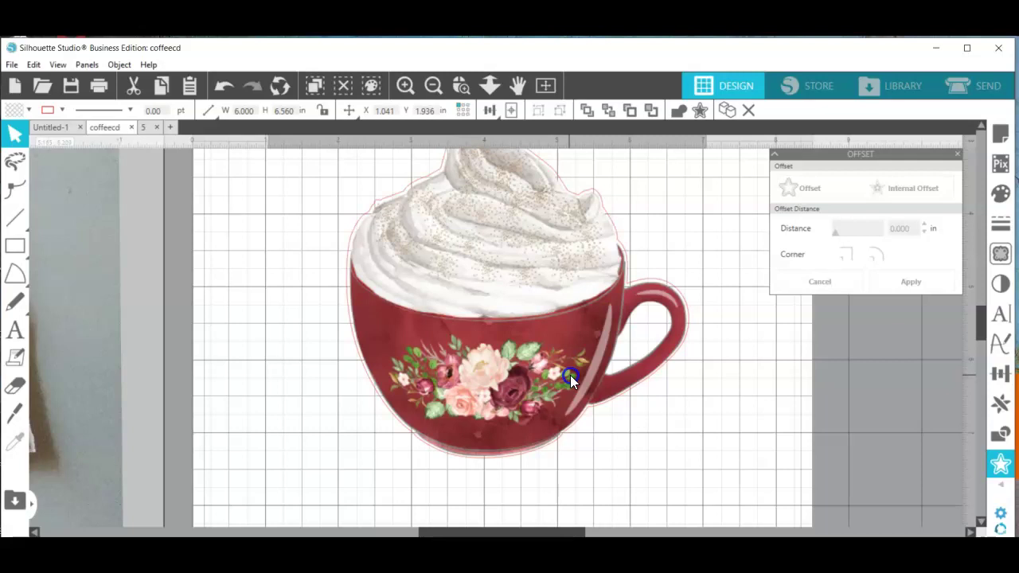
drag(570, 375, 570, 373)
click(693, 395)
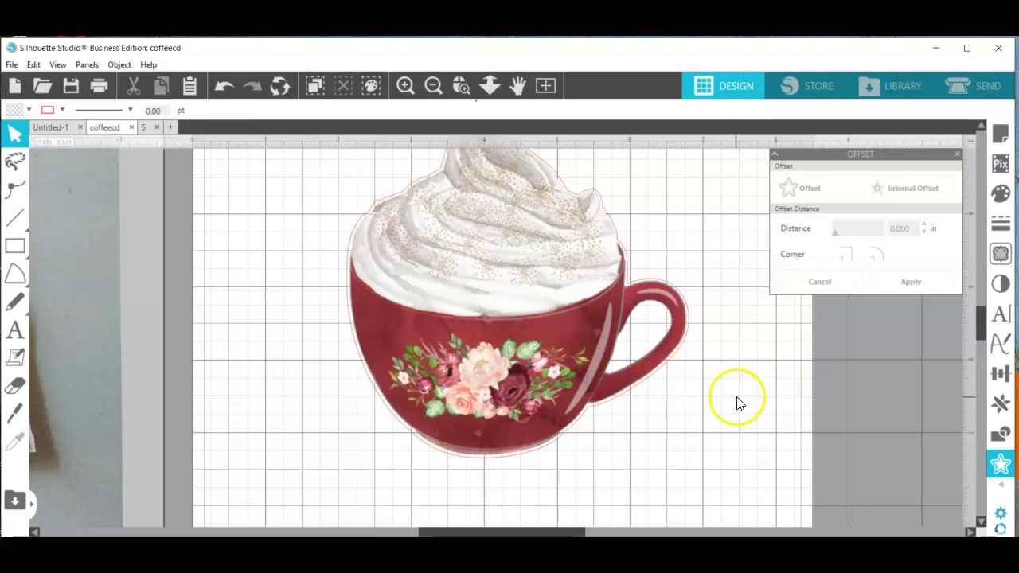
click(758, 374)
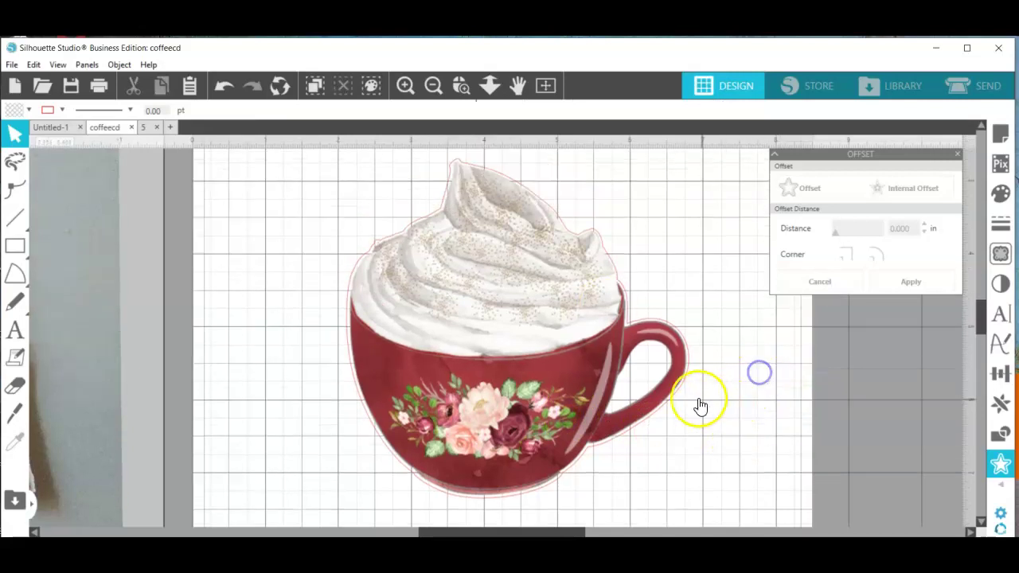
click(674, 402)
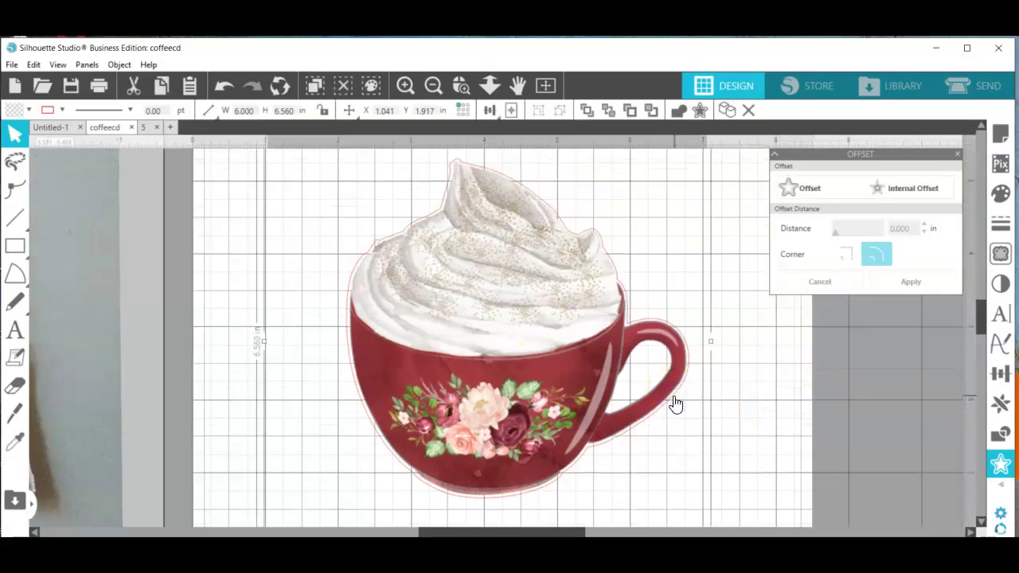
Move the cup aside and drag the larger 4.694 × 4.654 in outline off the mat to the right.
drag(675, 404, 581, 394)
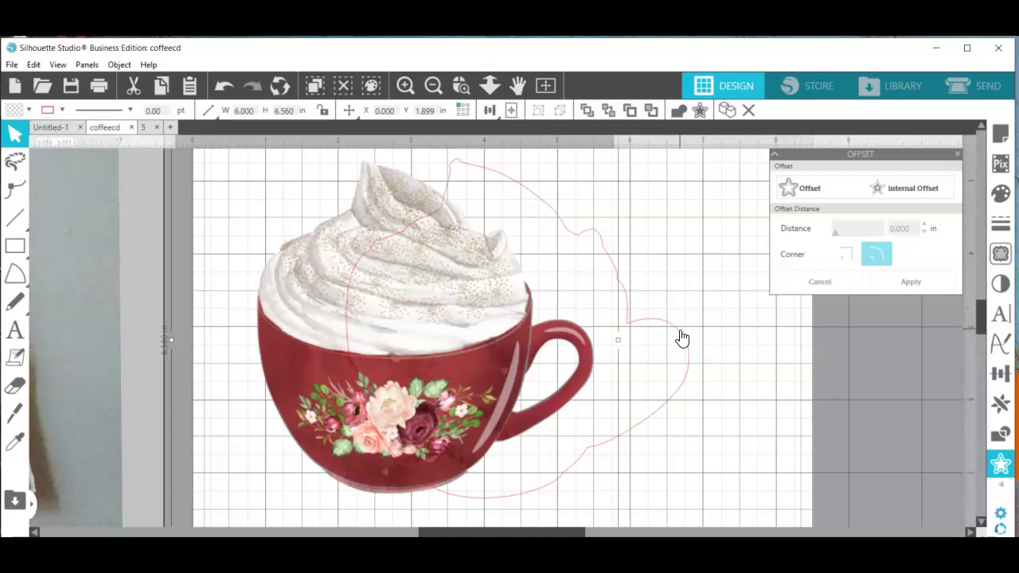
click(683, 334)
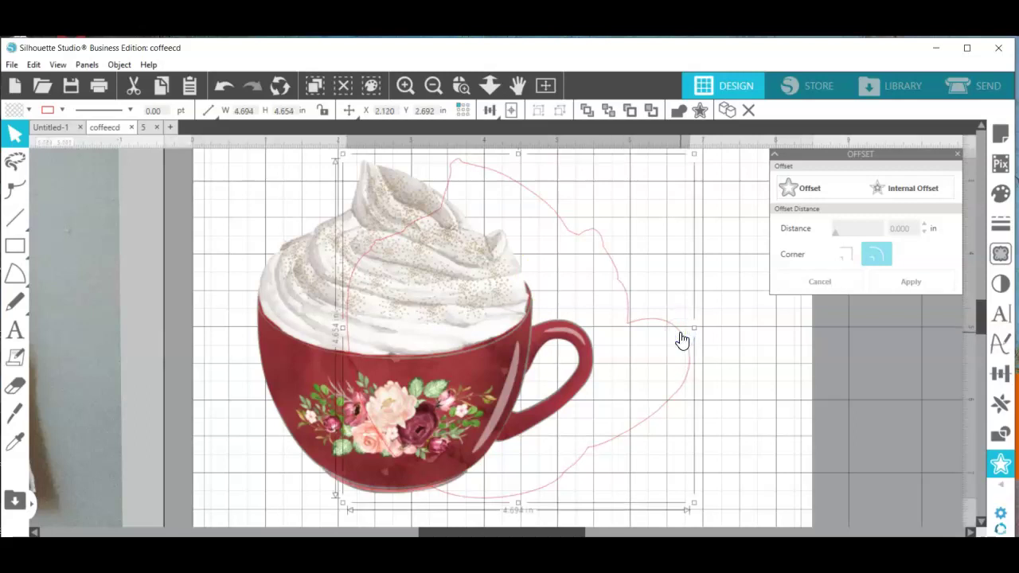
drag(680, 335, 957, 402)
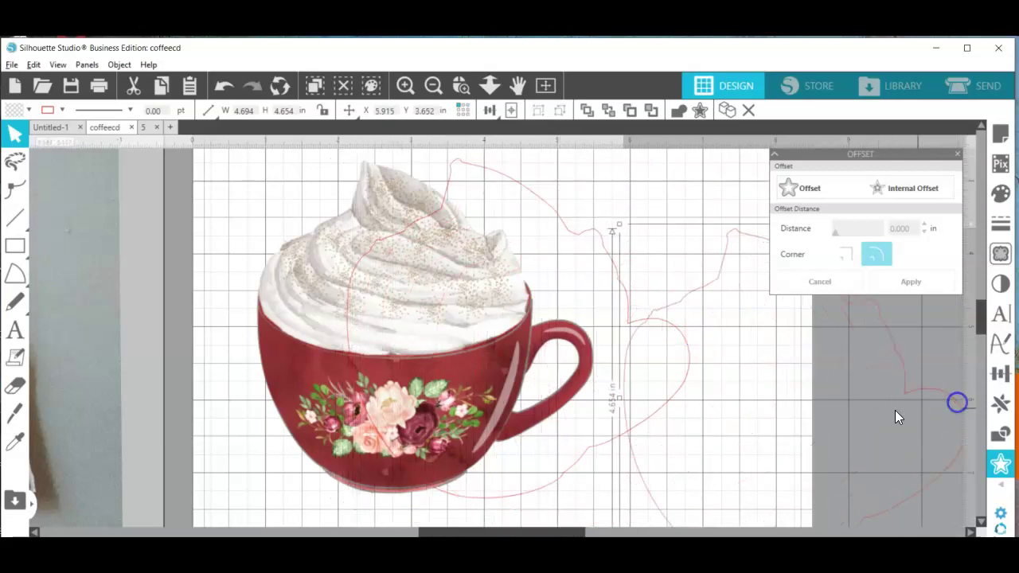
drag(559, 534, 641, 534)
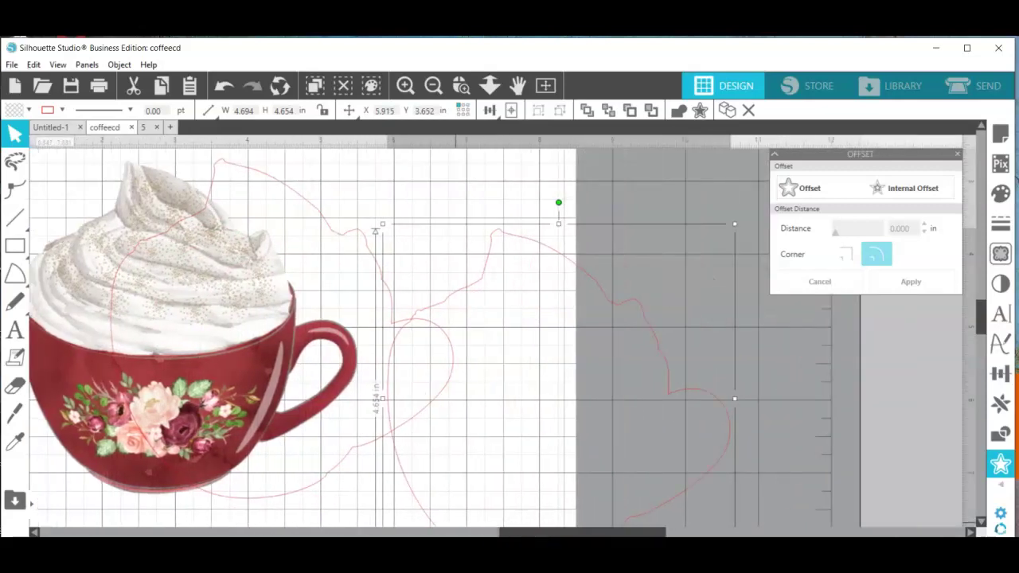
drag(660, 354, 870, 341)
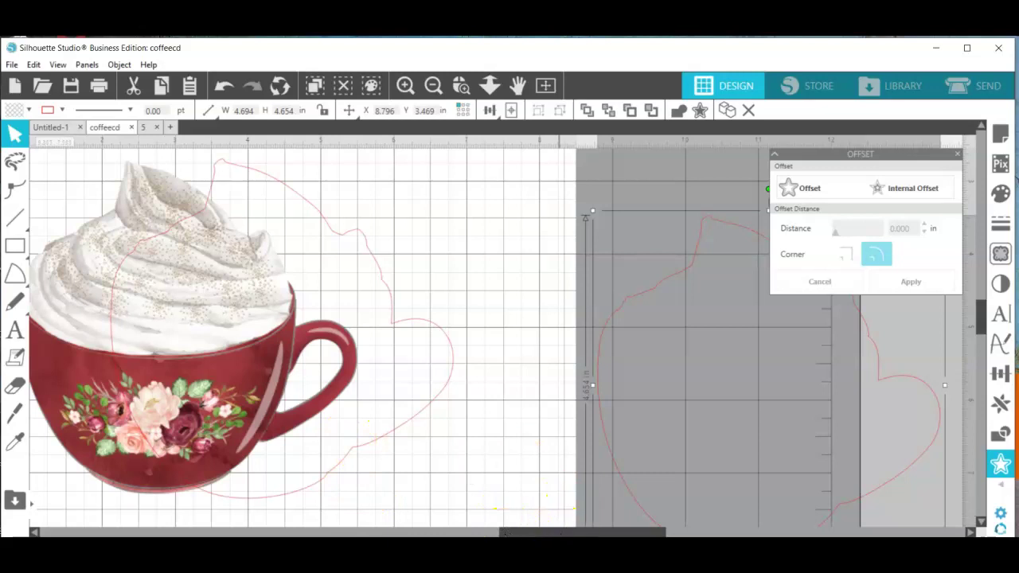
scroll(439, 432, left, 3)
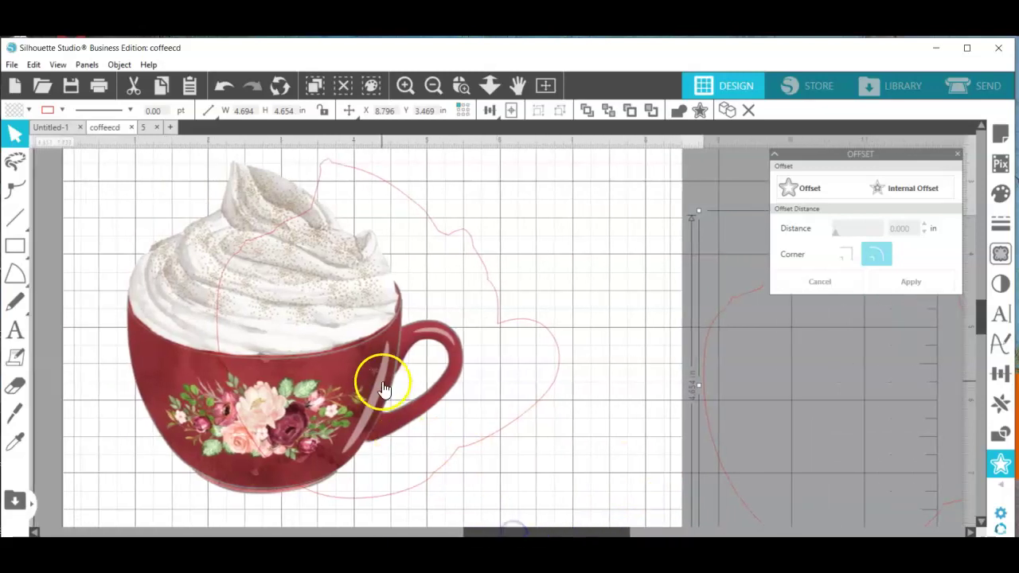
Drag the cup back into its close outline at X 1.050, Y 1.917 in.
click(374, 372)
drag(374, 373, 466, 369)
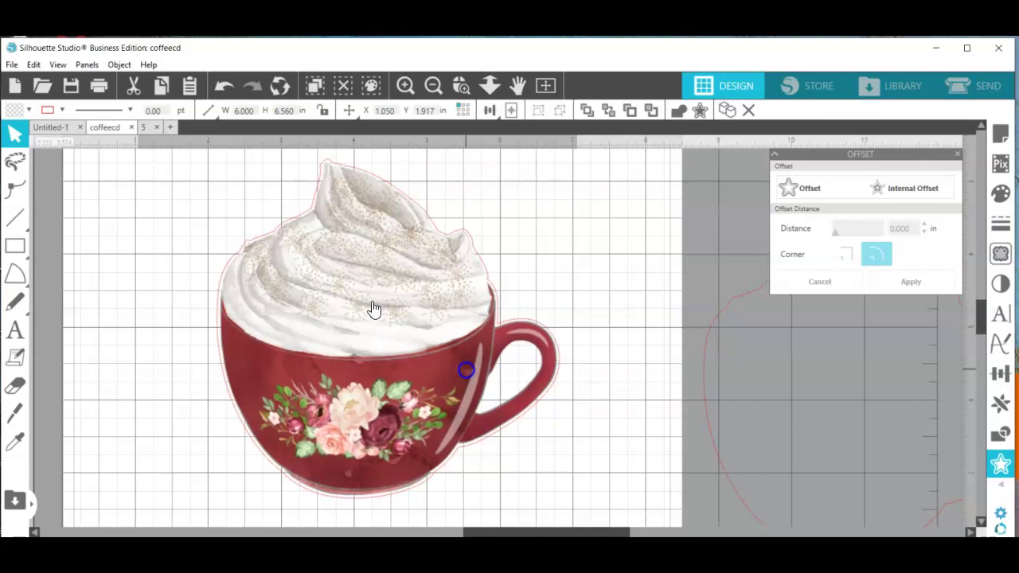
click(547, 307)
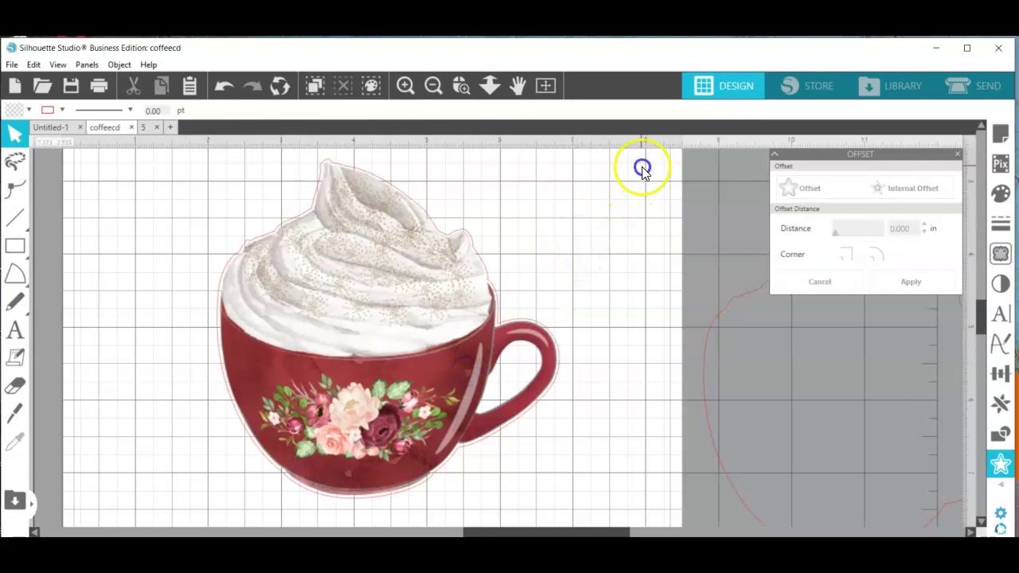
Crop the cup image to its offset outline with Object > Modify > Crop.
drag(642, 167, 176, 487)
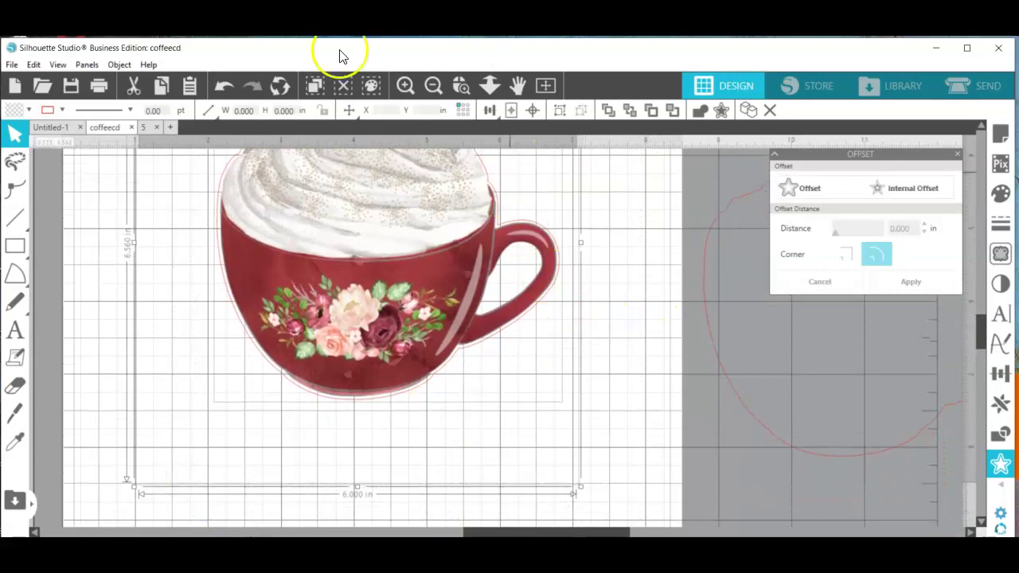
click(121, 65)
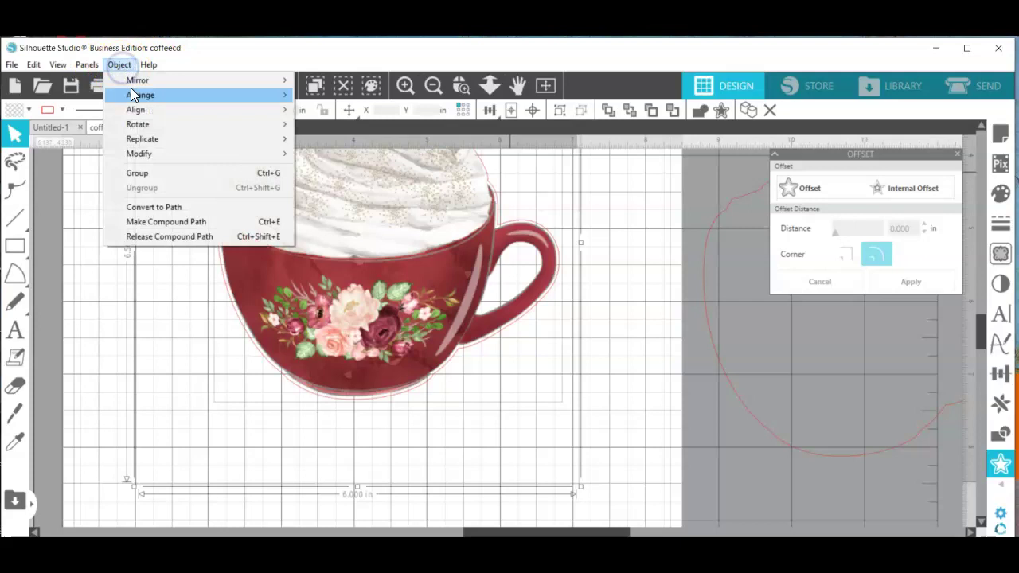
mouse_move(164, 156)
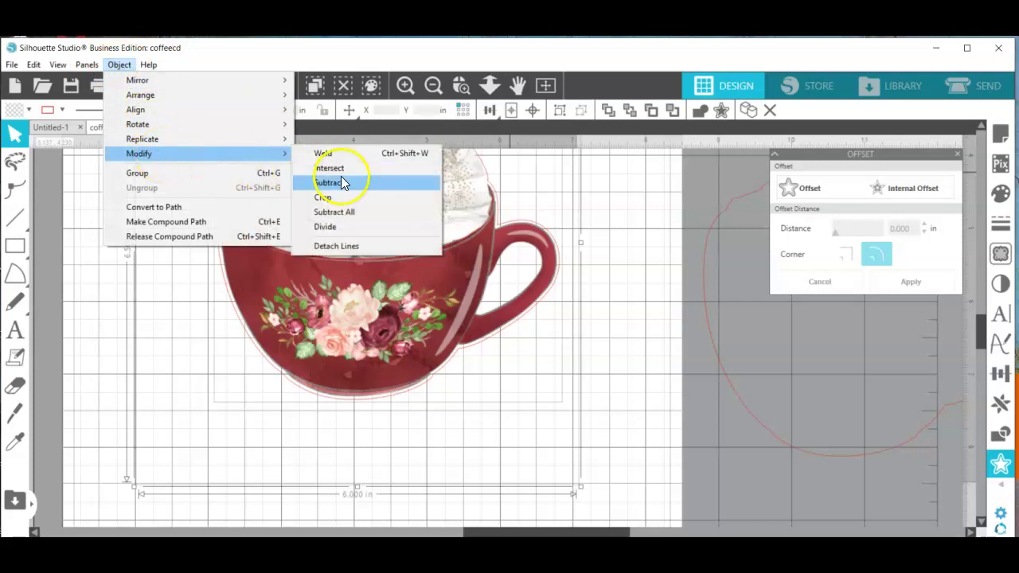
click(334, 201)
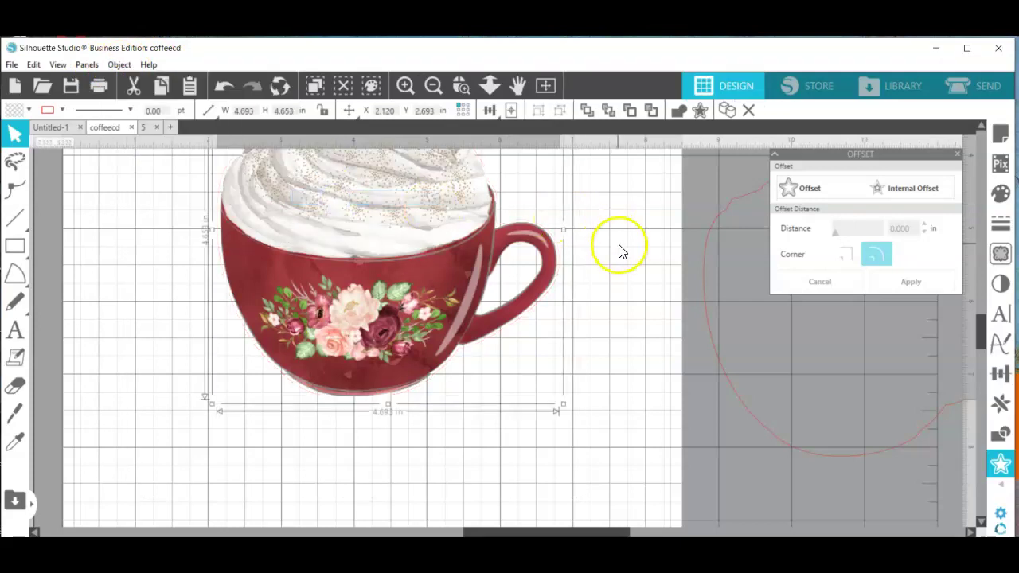
Zoom in and display the edit points of the cropped cup's cut path.
scroll(606, 283, up, 1)
scroll(606, 283, up, 1)
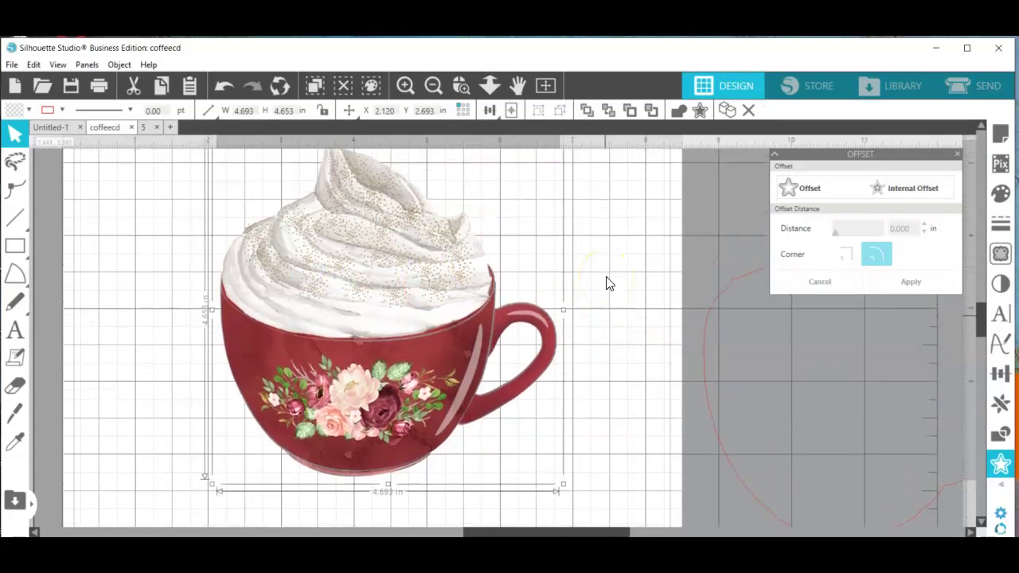
scroll(607, 283, up, 1)
click(385, 311)
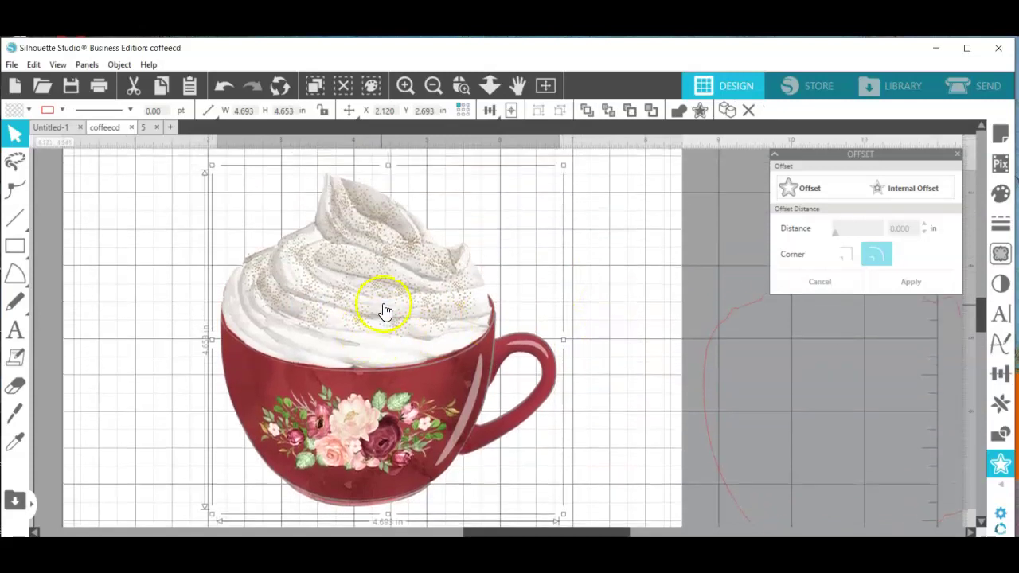
double_click(385, 310)
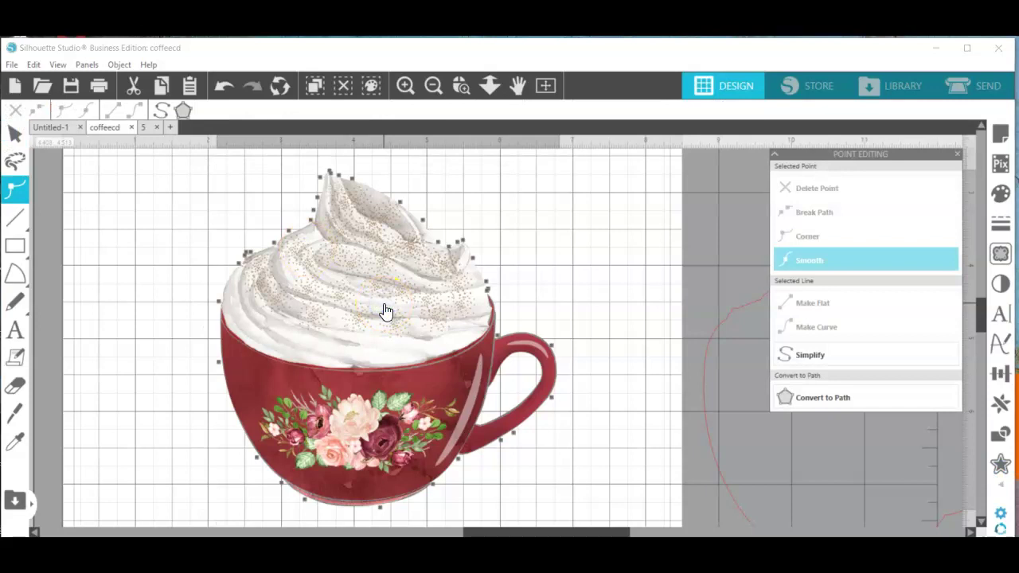
click(386, 310)
Preview the cut line, then shift the 4.693 × 4.653 in cropped cup slightly up and right.
click(979, 90)
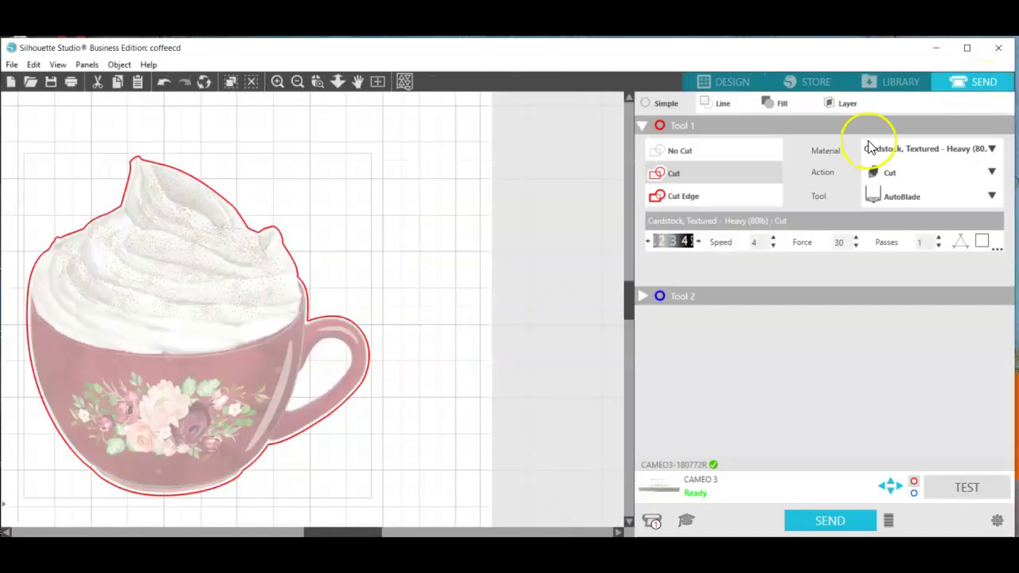
drag(260, 295, 292, 258)
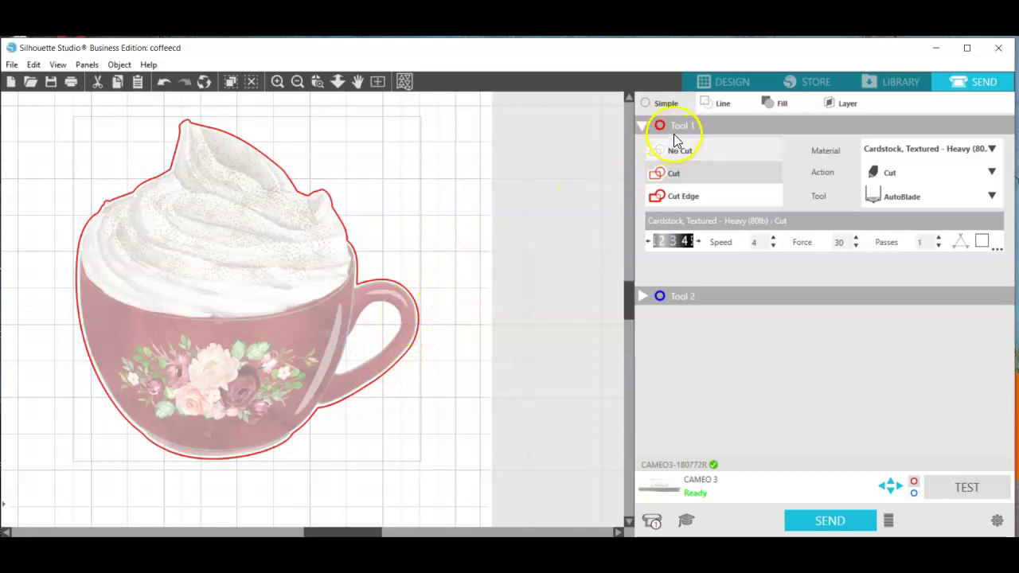
click(726, 84)
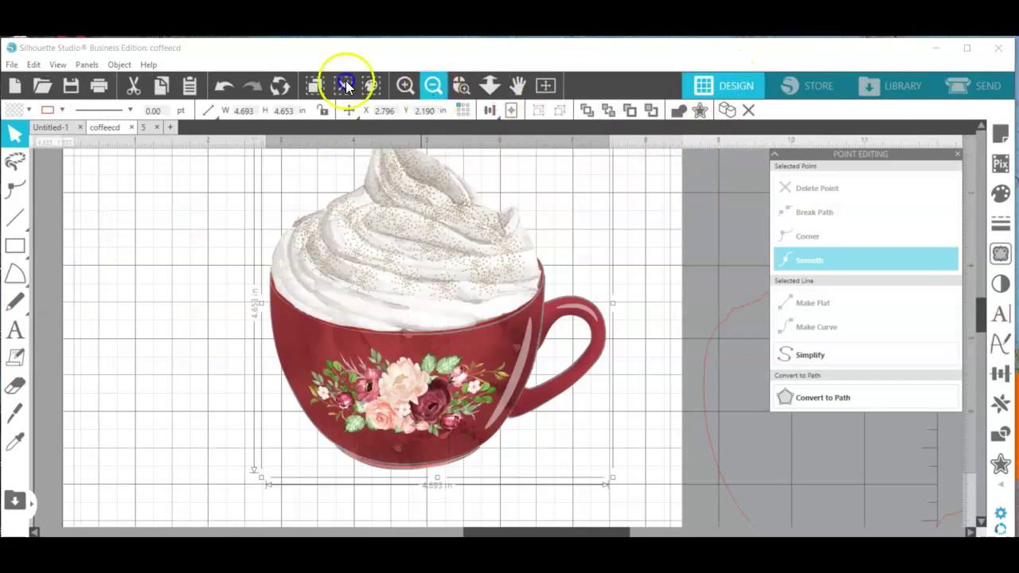
Zoom out and move the spare red outline up beside the cup.
click(432, 87)
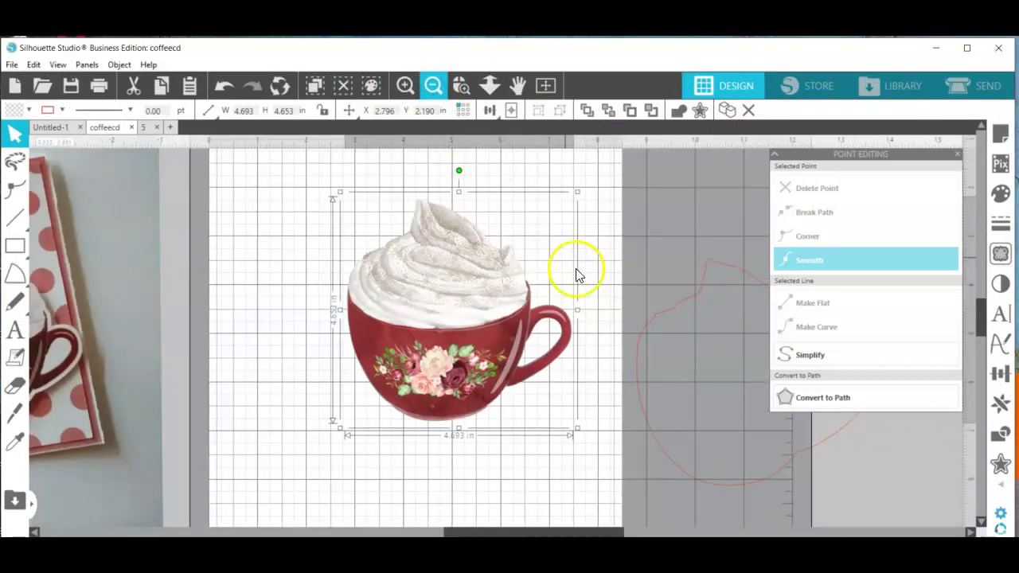
drag(648, 316, 530, 313)
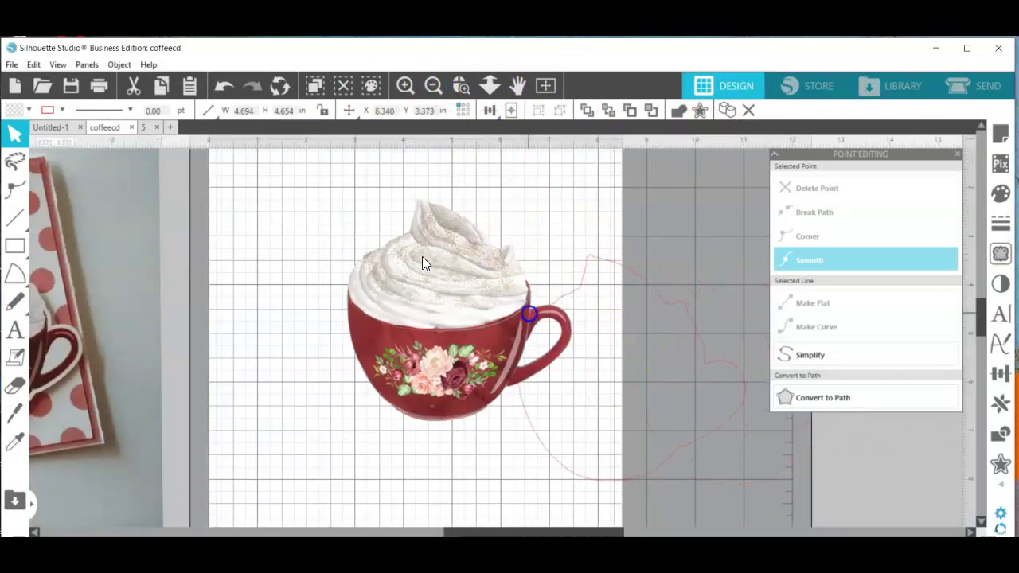
drag(452, 322, 370, 325)
click(665, 299)
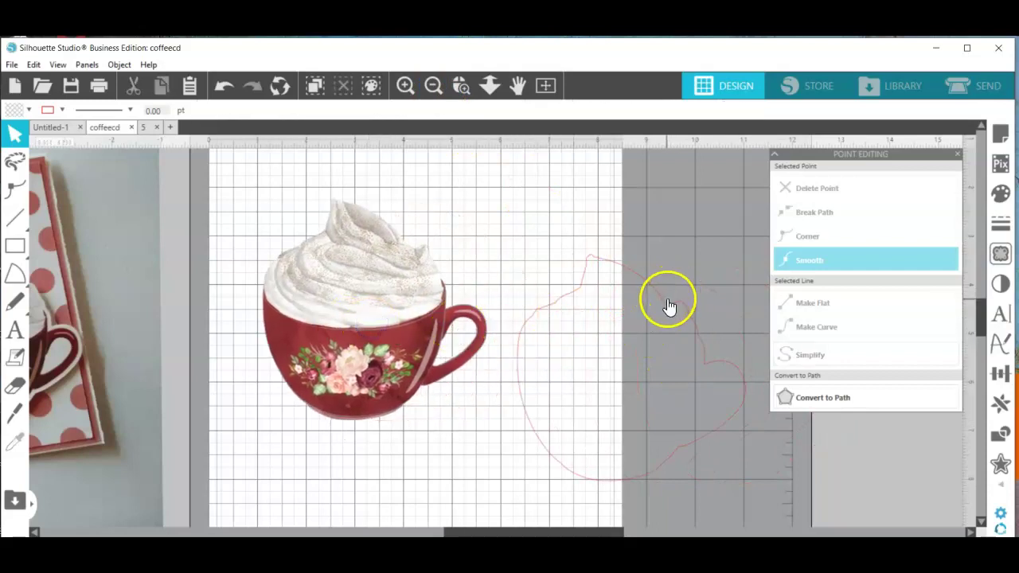
drag(669, 306, 560, 254)
Fill the red outline shape with white and send it to the back.
click(555, 256)
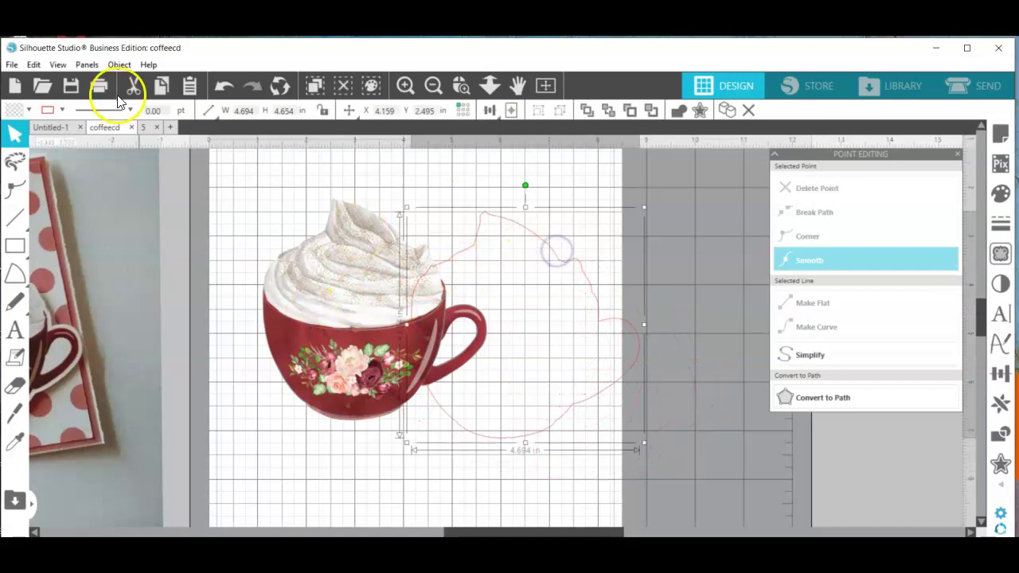
click(29, 109)
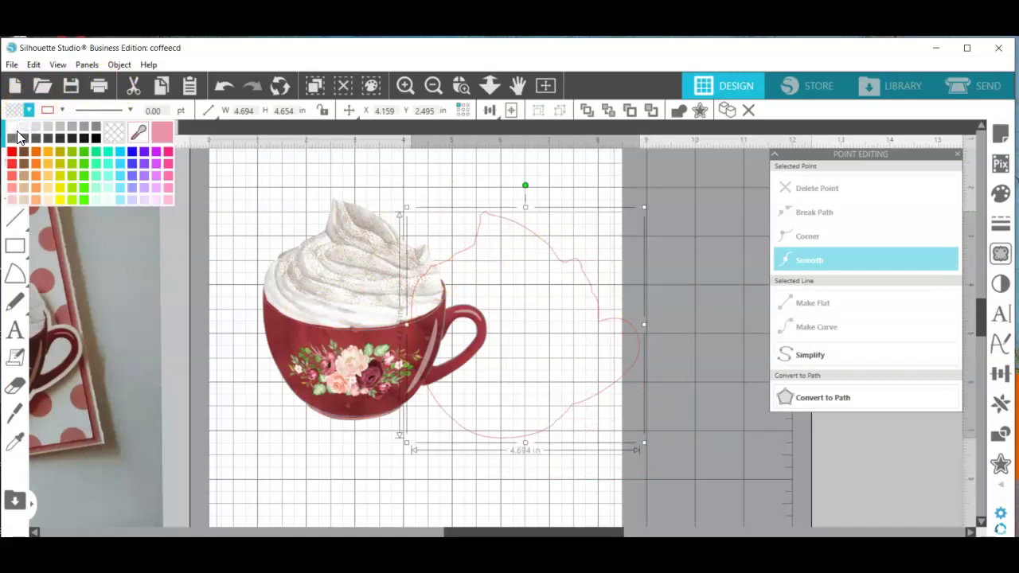
click(13, 122)
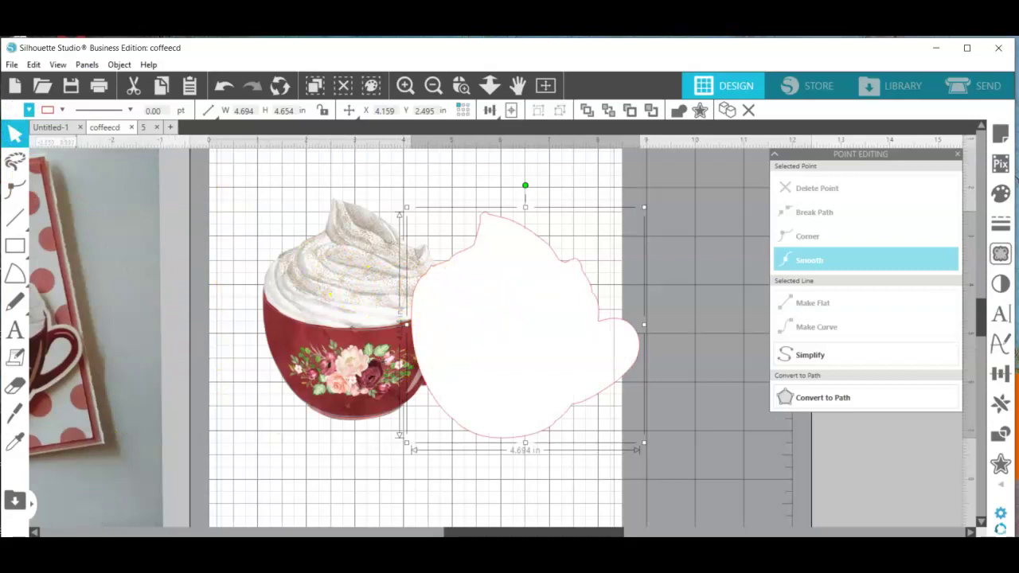
right_click(548, 365)
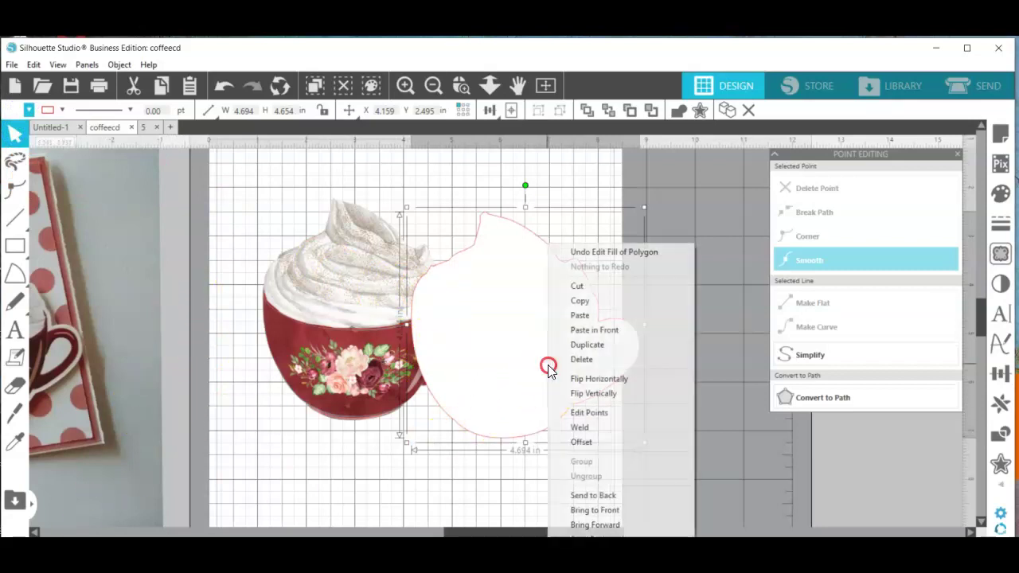
click(596, 495)
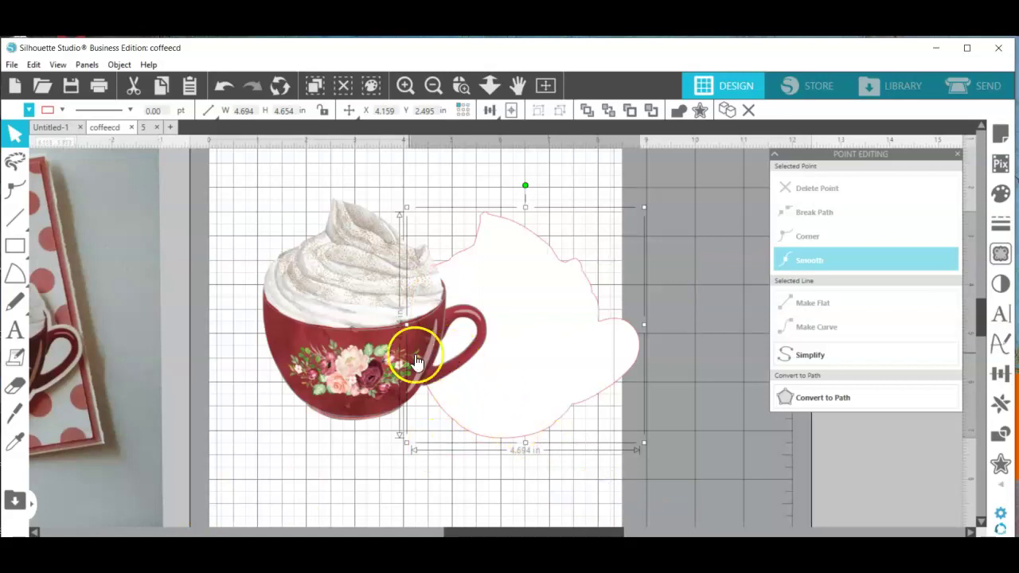
Place the cup on top of the white backing and shift both left together.
drag(370, 348, 519, 359)
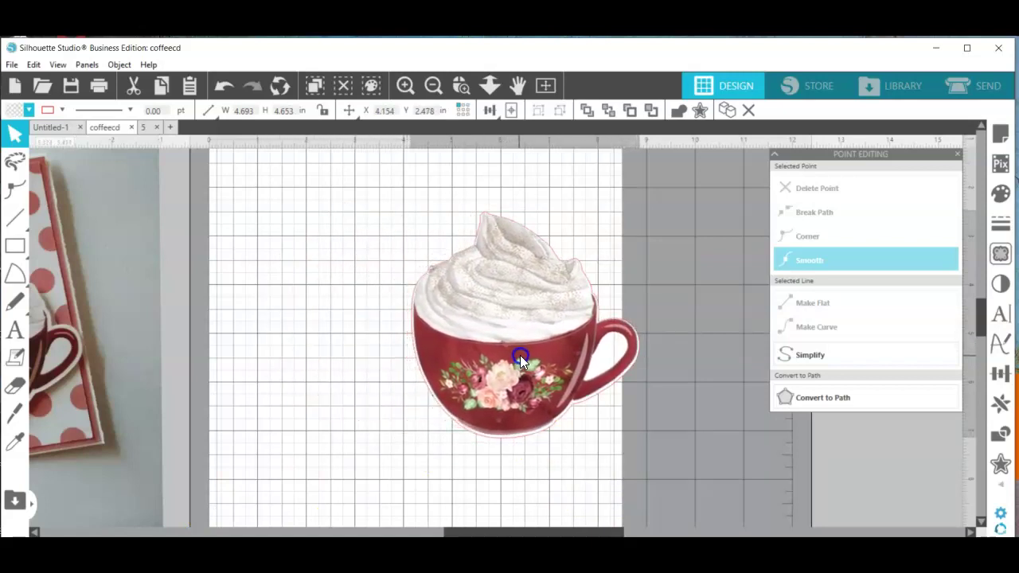
click(643, 283)
drag(669, 326, 455, 477)
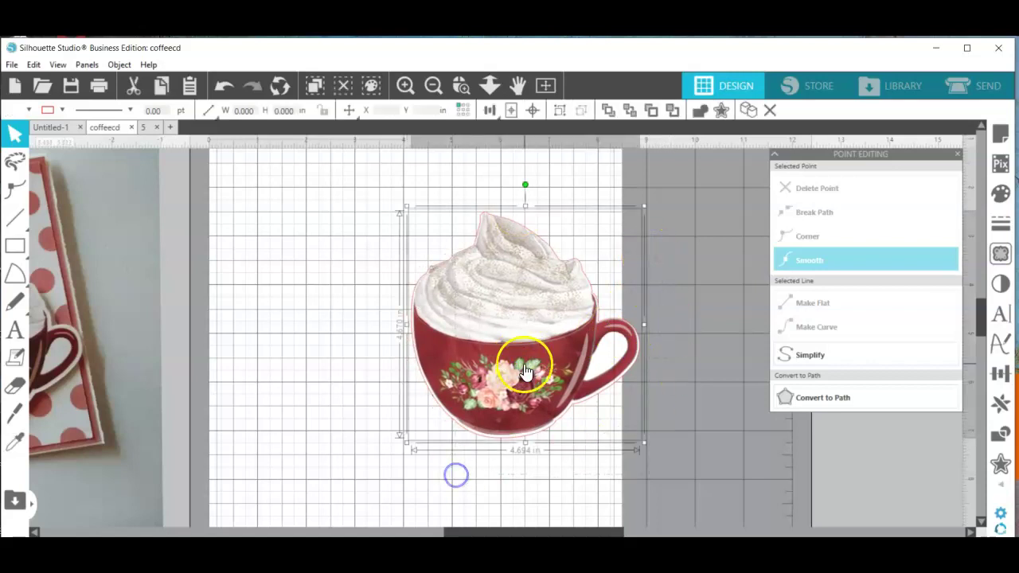
drag(519, 364, 351, 360)
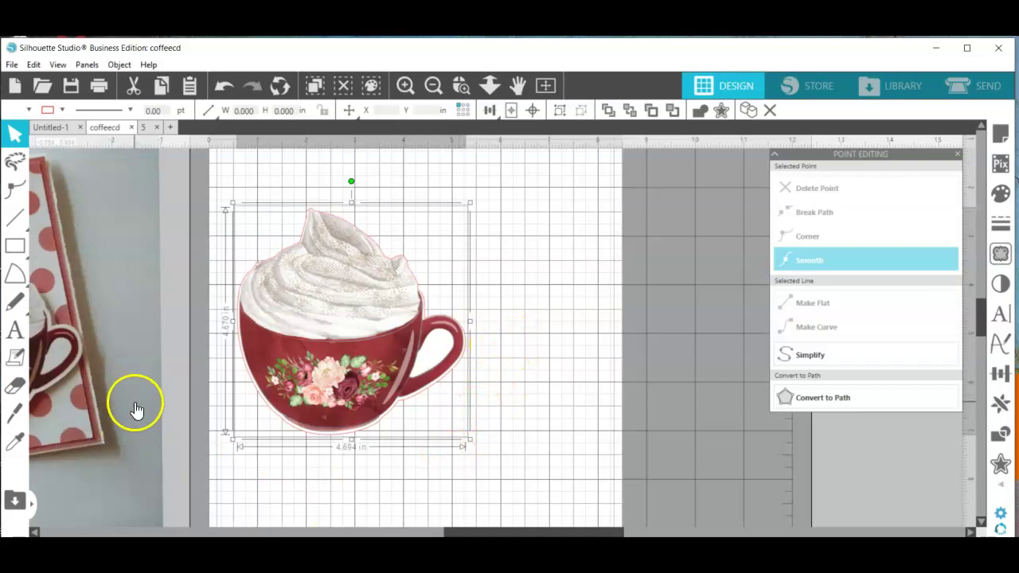
drag(523, 531, 357, 529)
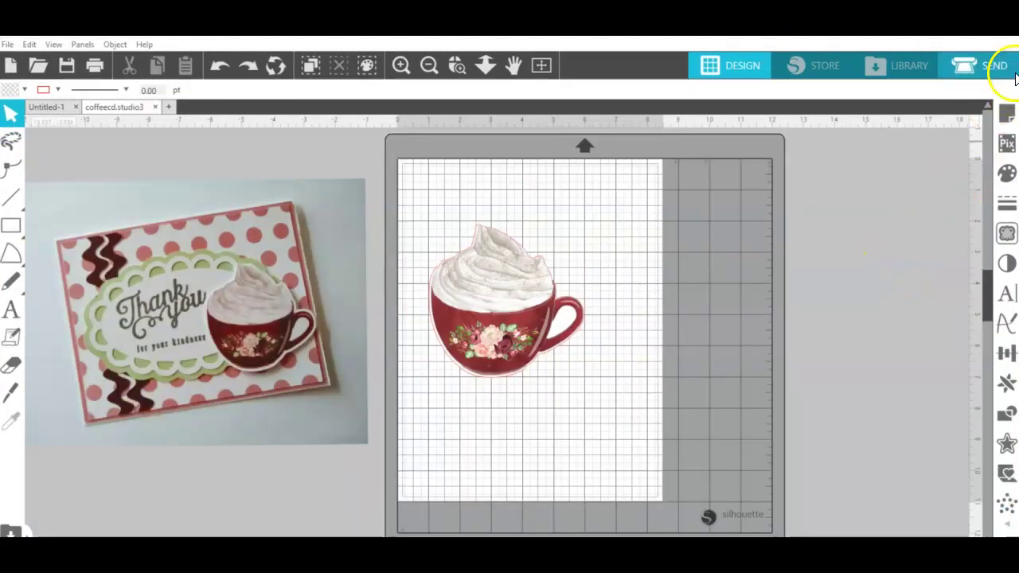
Add Type 1 registration marks to the page in Page Setup.
click(1006, 118)
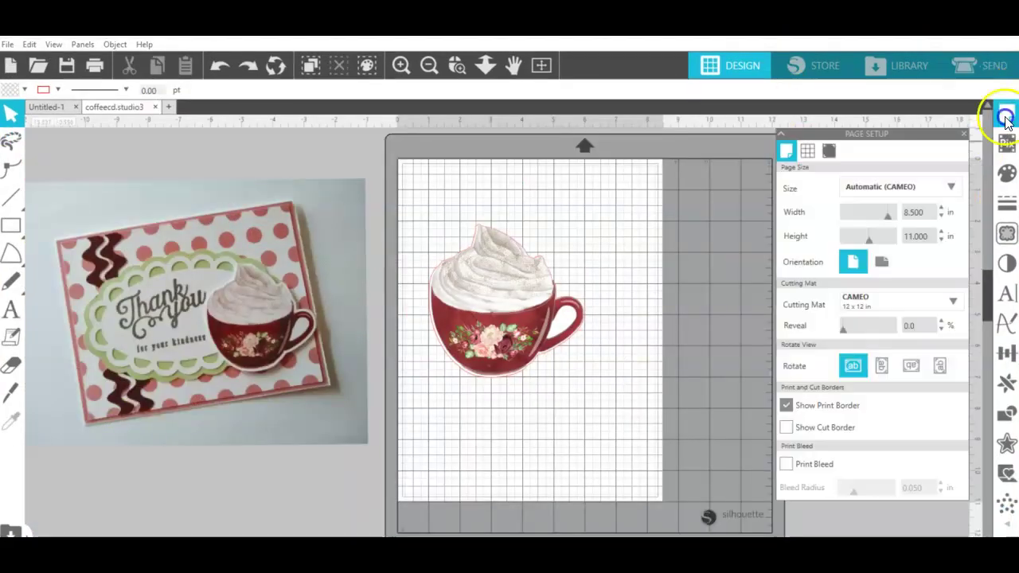
click(829, 150)
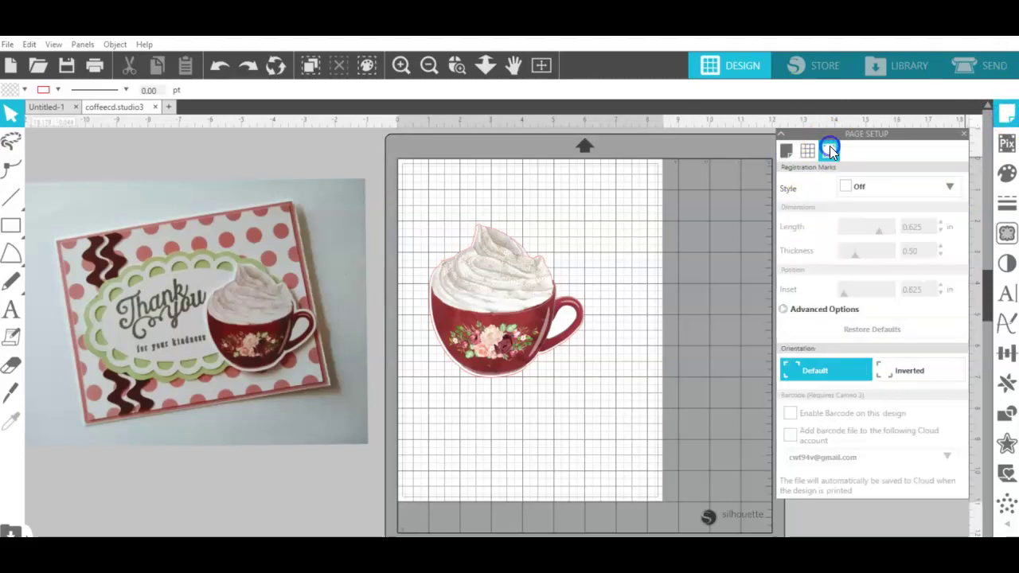
click(950, 187)
click(897, 225)
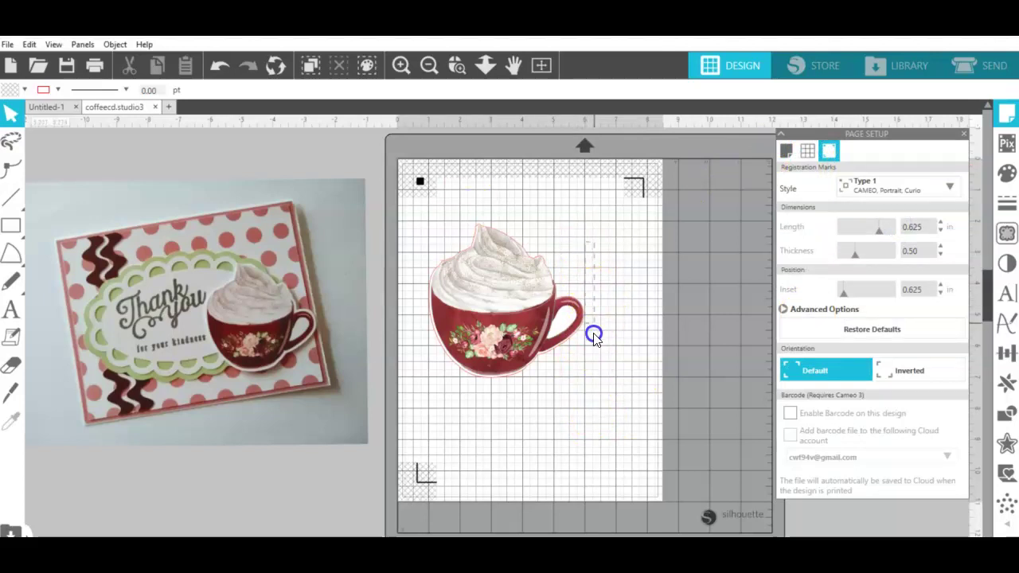
Shrink the cup and backing to 2.711 in and arrange them side by side near the top.
click(489, 370)
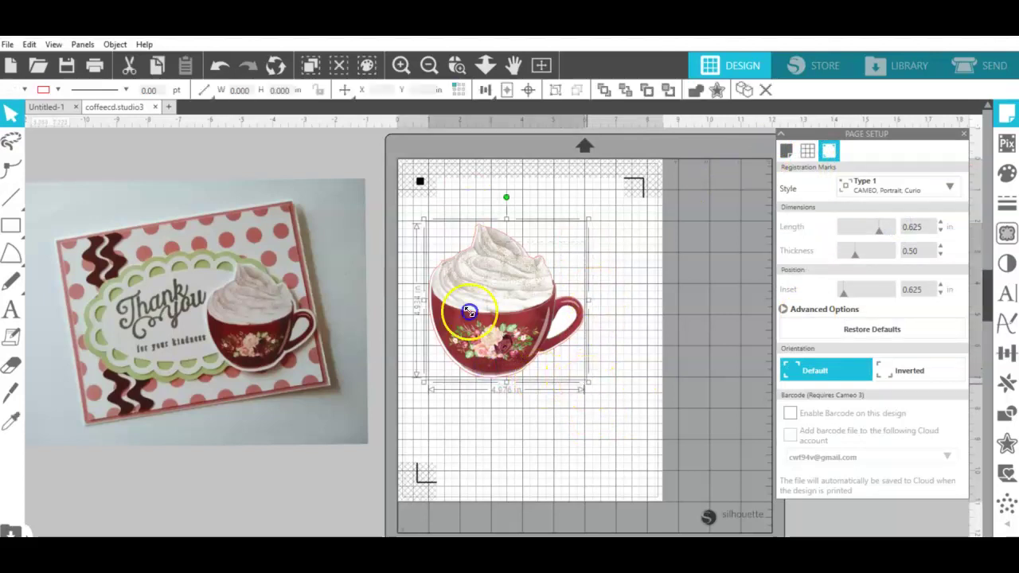
drag(587, 382, 510, 324)
drag(468, 288, 595, 255)
click(576, 280)
mouse_move(484, 262)
mouse_down()
mouse_move(486, 232)
mouse_move(491, 247)
mouse_up()
drag(594, 267, 582, 259)
click(510, 334)
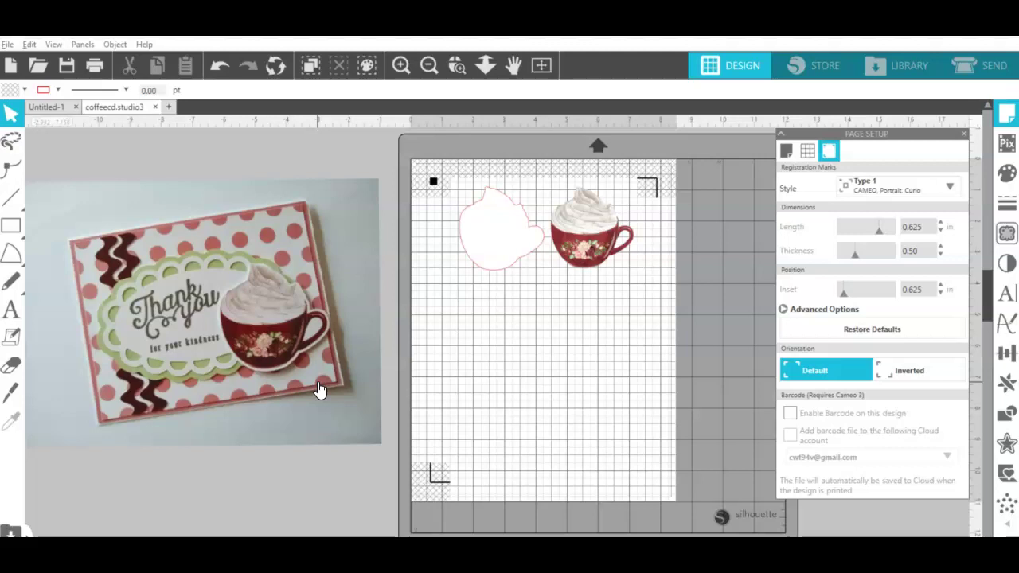
click(400, 459)
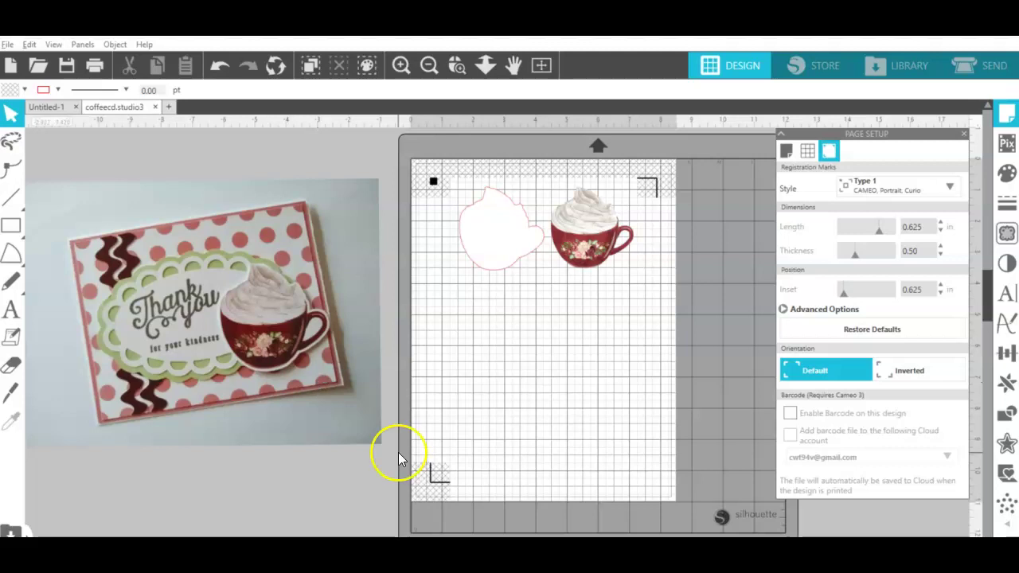